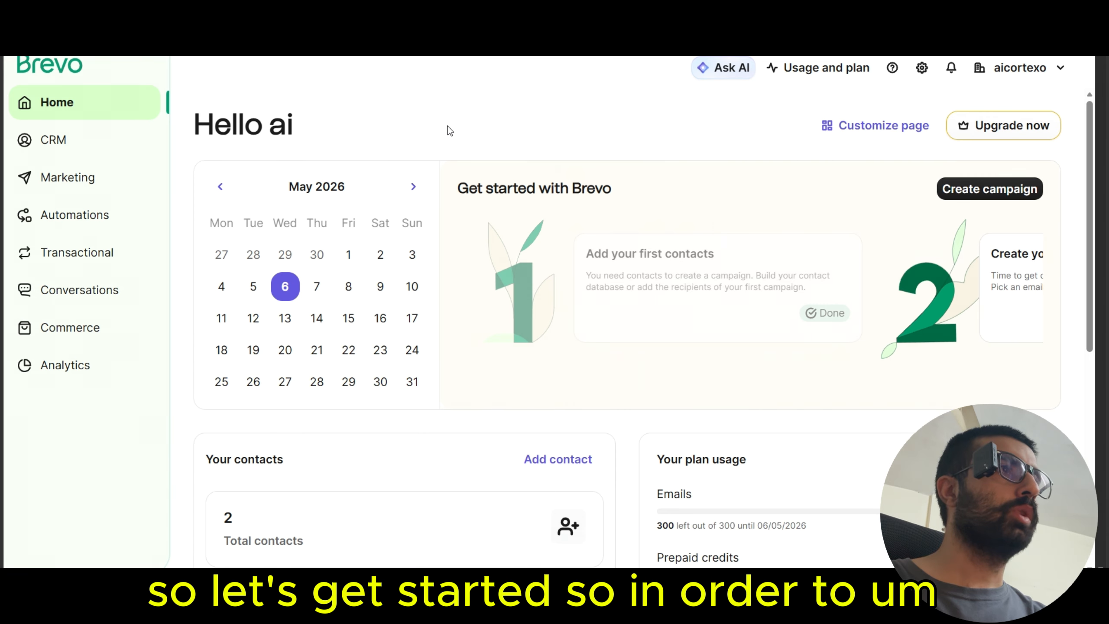
scroll(411, 236, "down", 3)
scroll(411, 298, "up", 3)
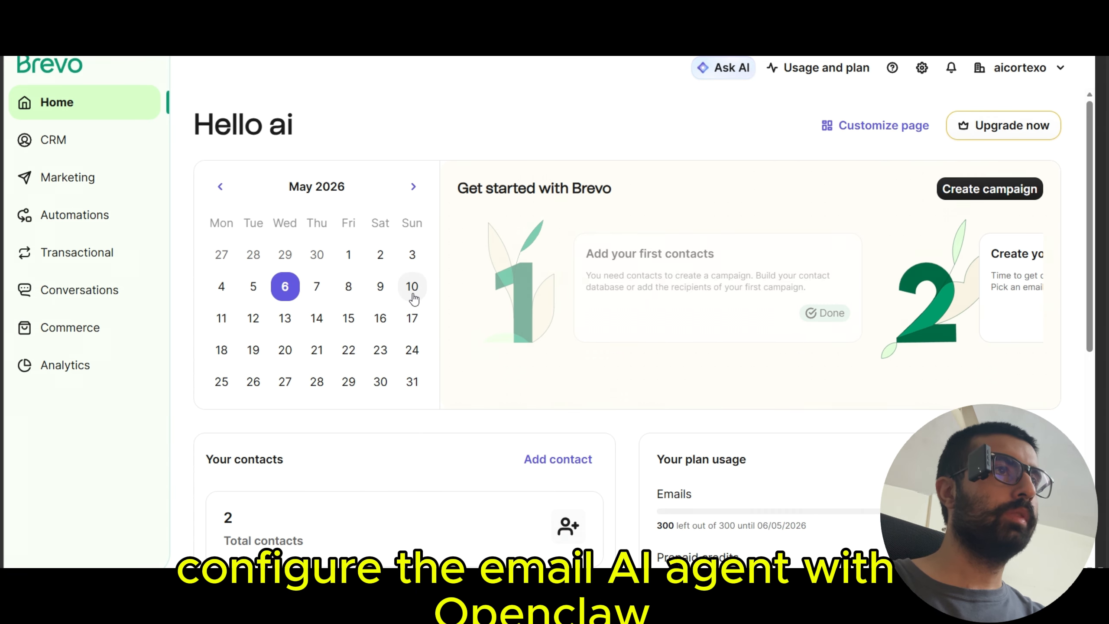
scroll(324, 278, "down", 3)
scroll(271, 162, "up", 3)
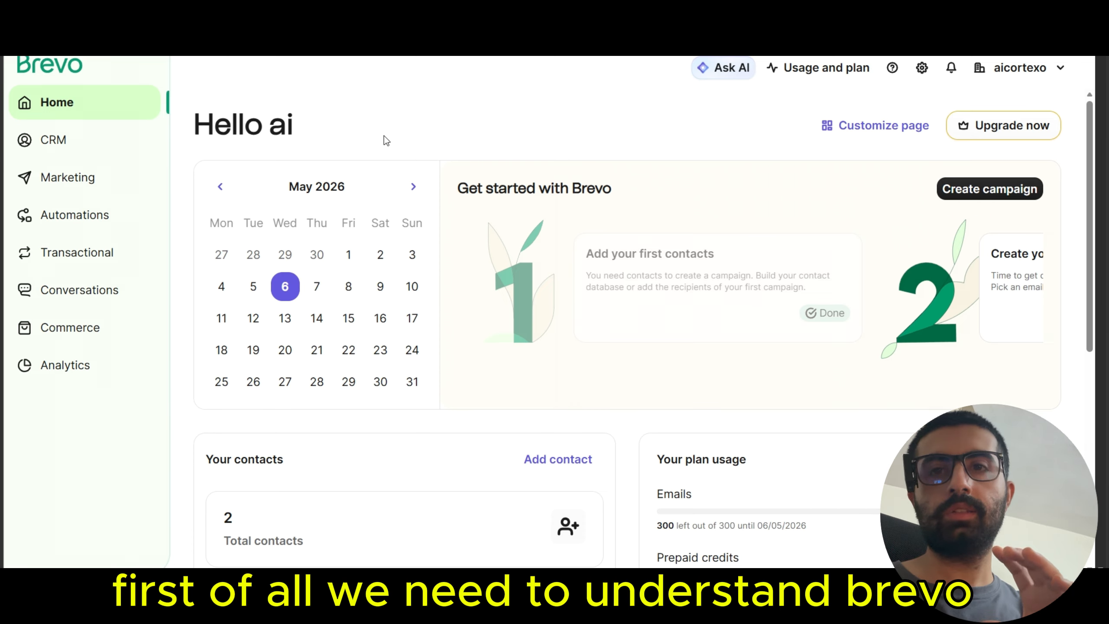
Step: Open the account's plan page and compare the prices and features of the Starter, Standard, Professional and Enterprise plans
left_click(1020, 67)
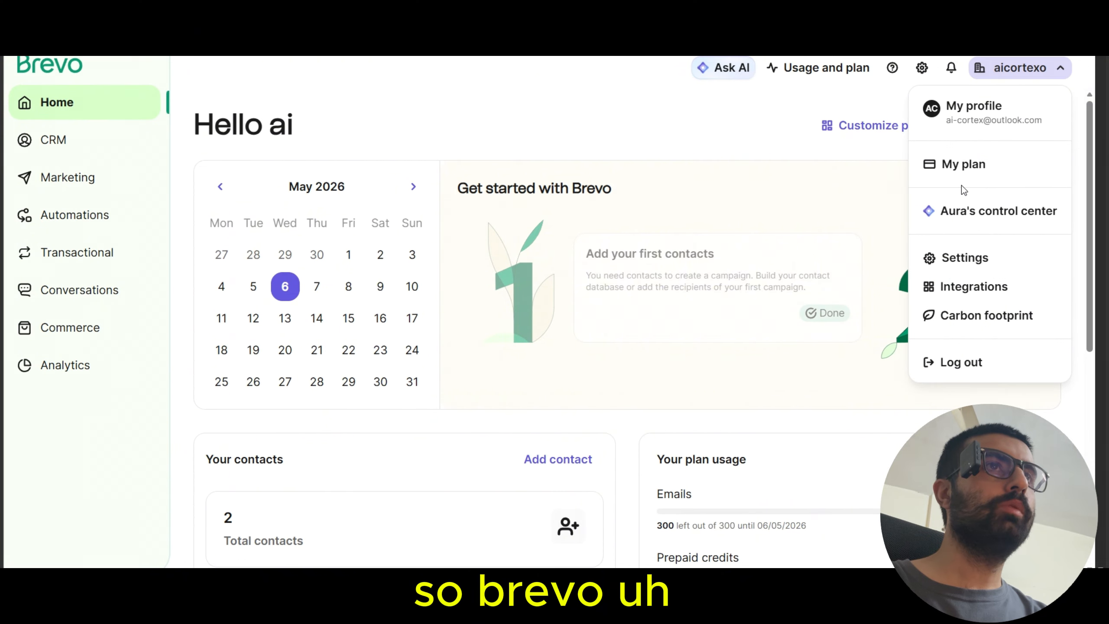
left_click(965, 177)
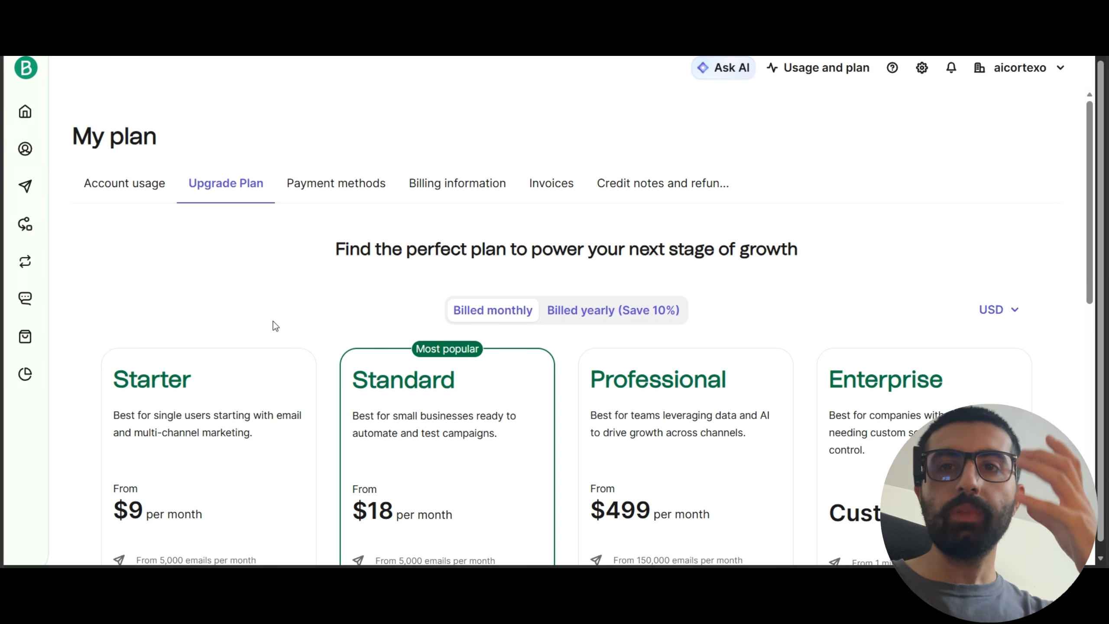
scroll(273, 321, "down", 3)
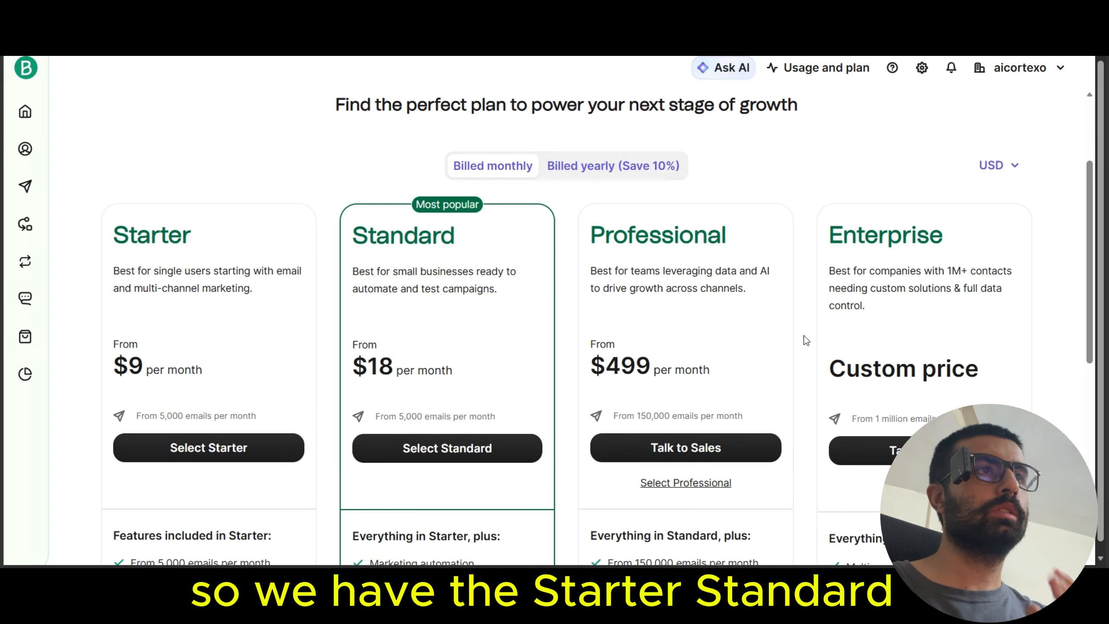
scroll(437, 363, "down", 3)
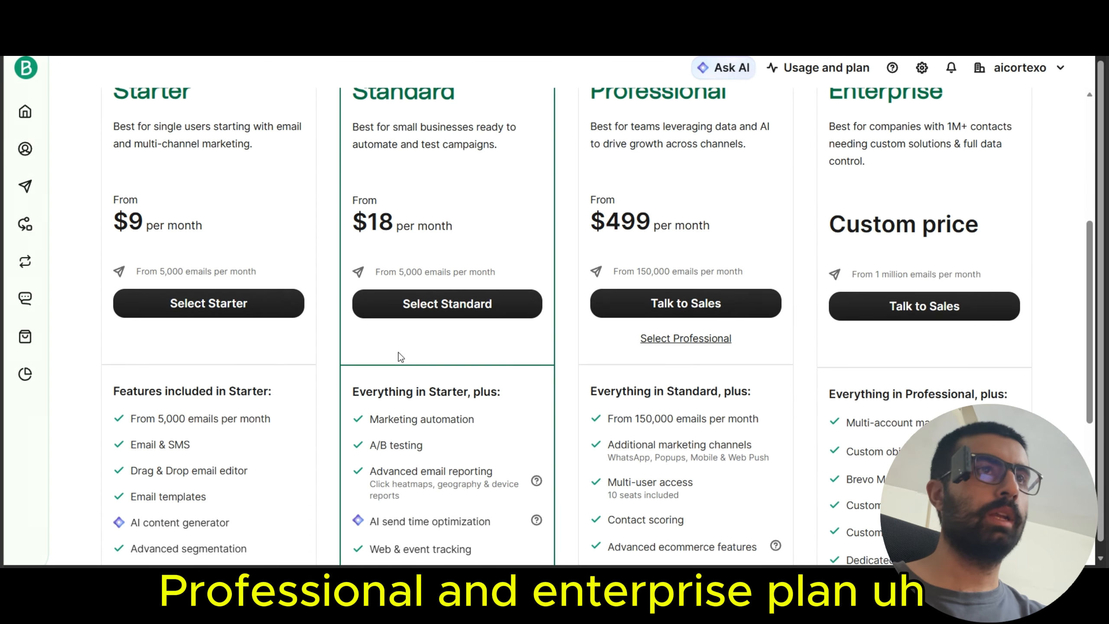
scroll(332, 350, "up", 2)
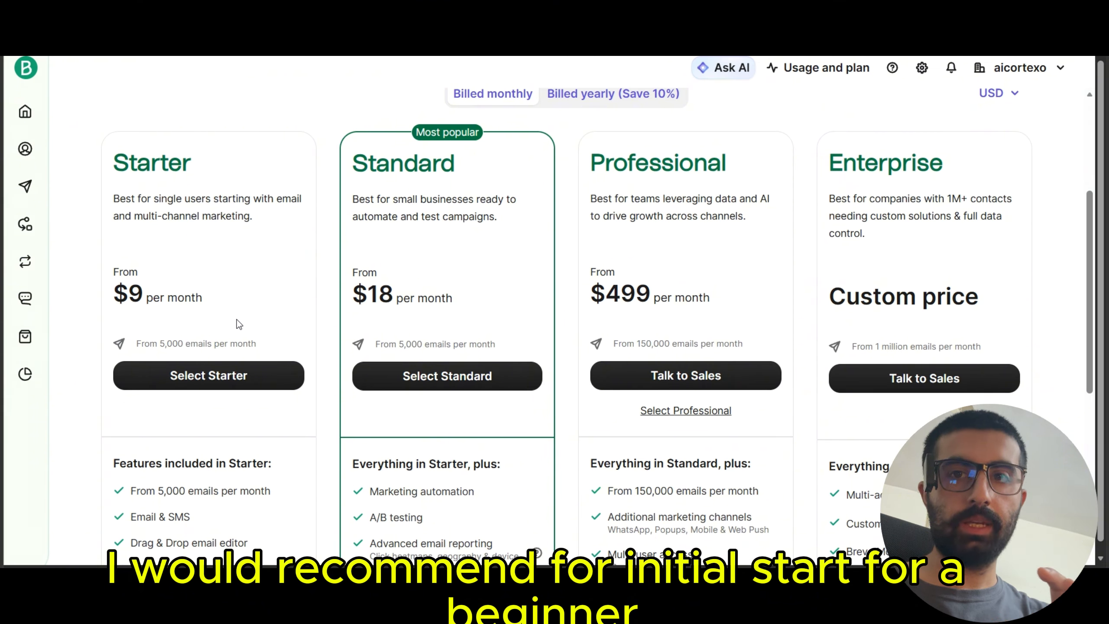
scroll(254, 318, "up", 2)
scroll(268, 315, "up", 2)
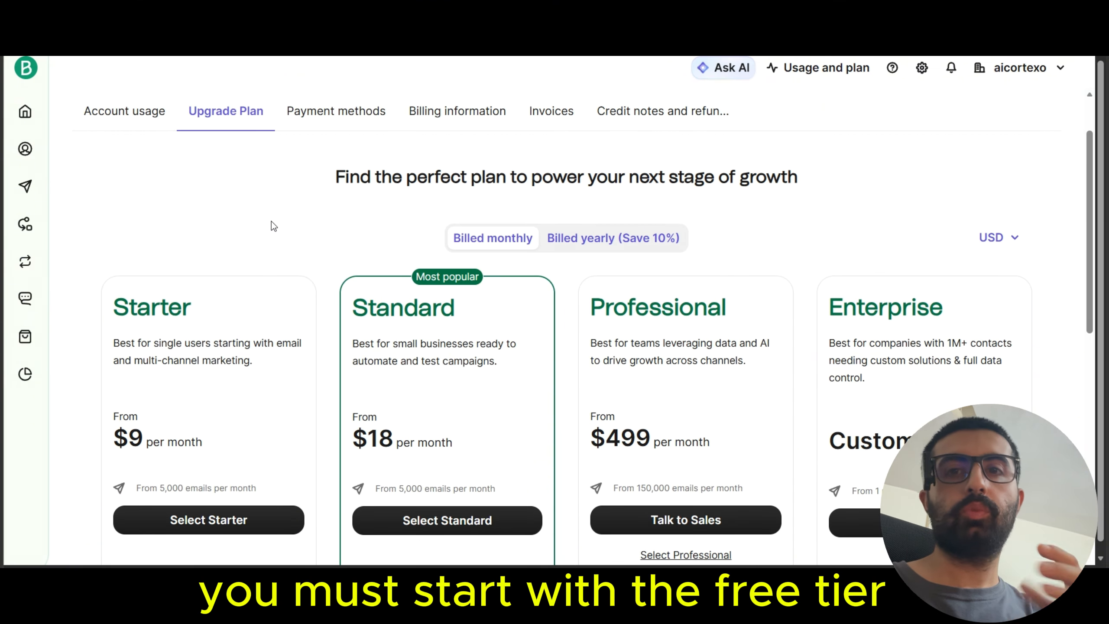
scroll(271, 221, "up", 2)
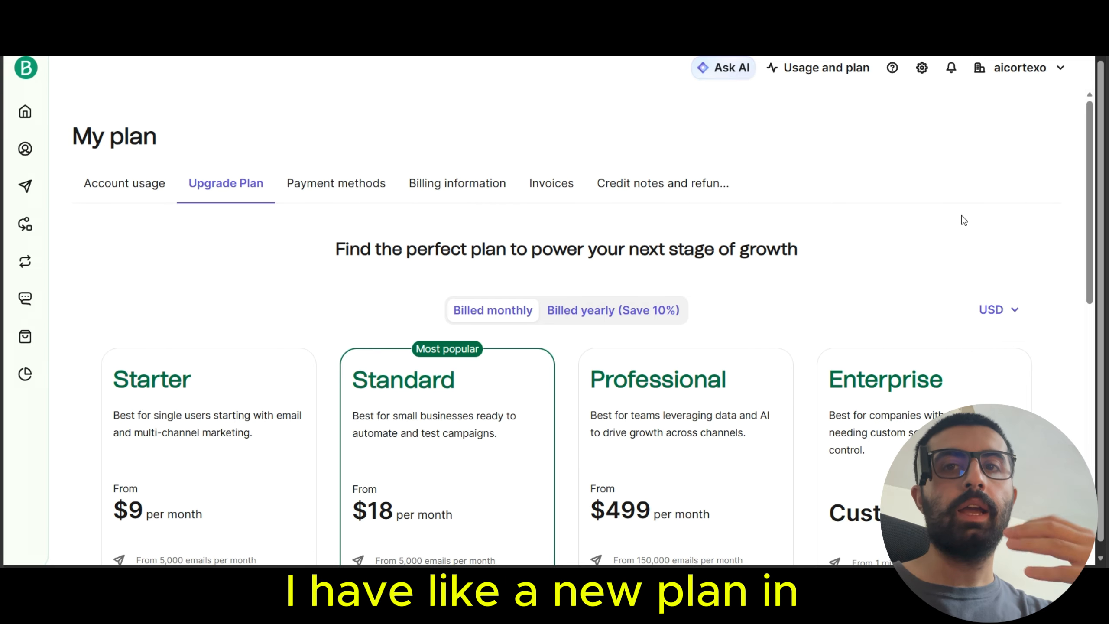
scroll(602, 266, "down", 2)
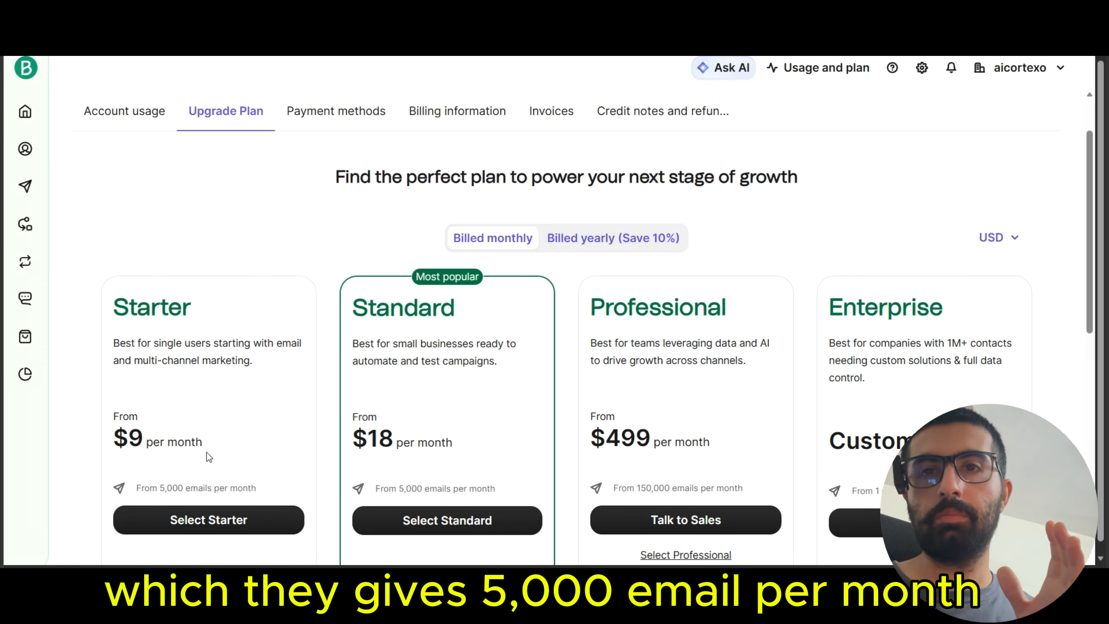
scroll(209, 457, "up", 2)
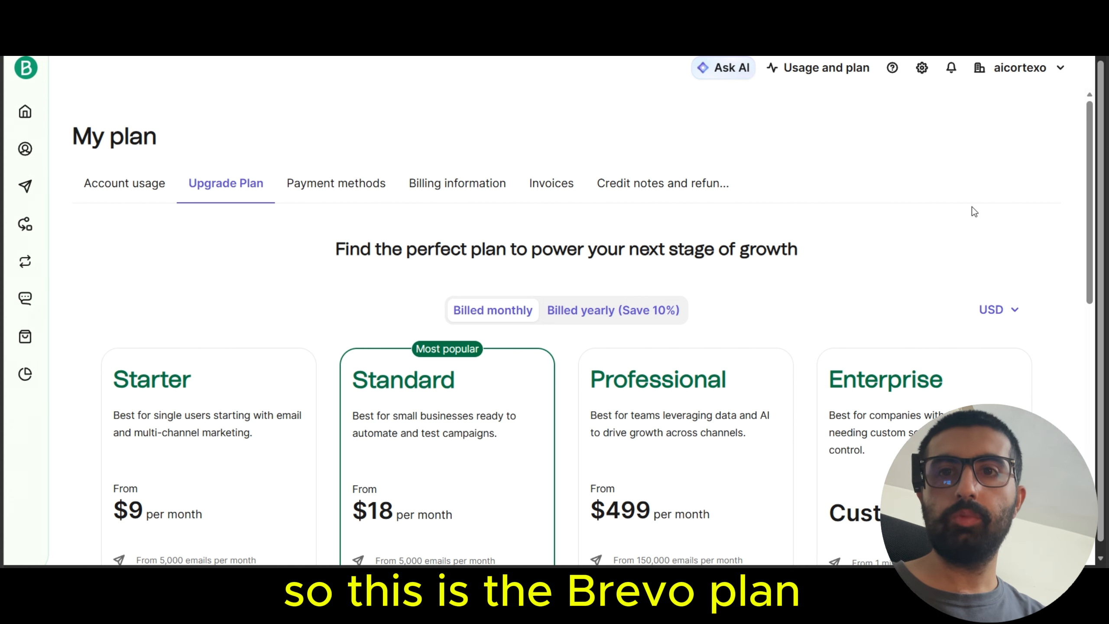
Step: Return to the home dashboard and review the contacts, plan usage and email activity sections
left_click(25, 111)
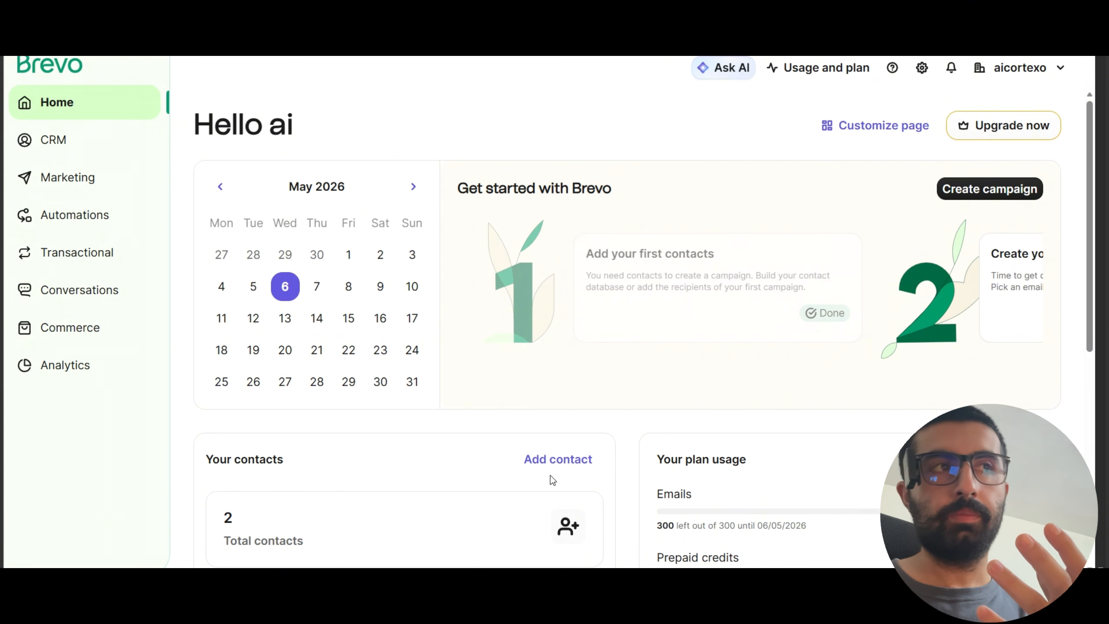
scroll(445, 410, "down", 2)
scroll(448, 413, "down", 3)
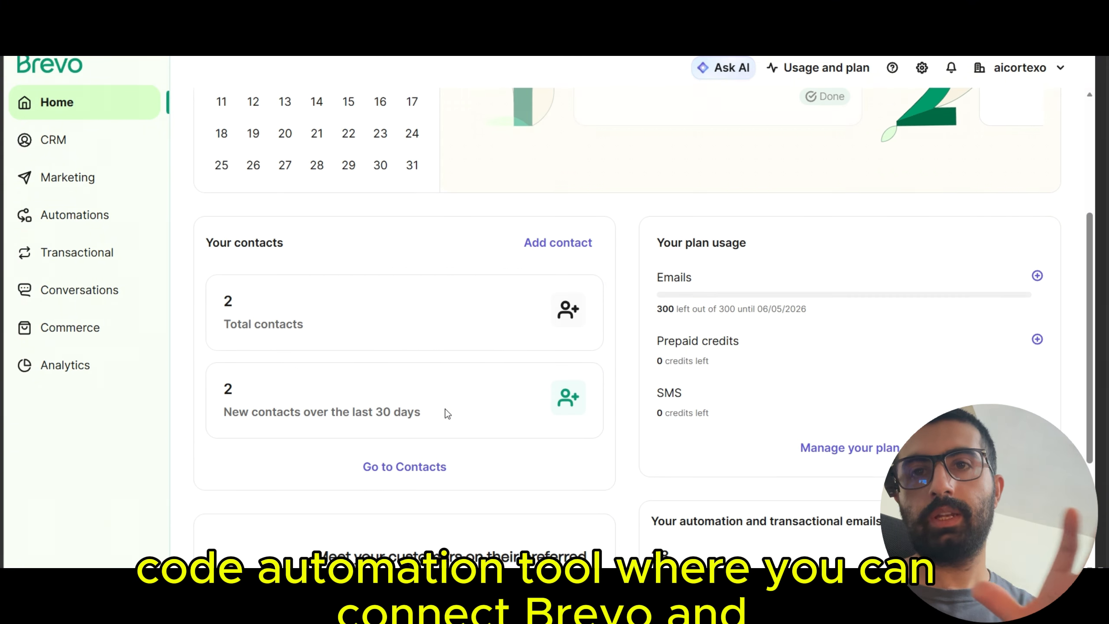
scroll(448, 413, "down", 4)
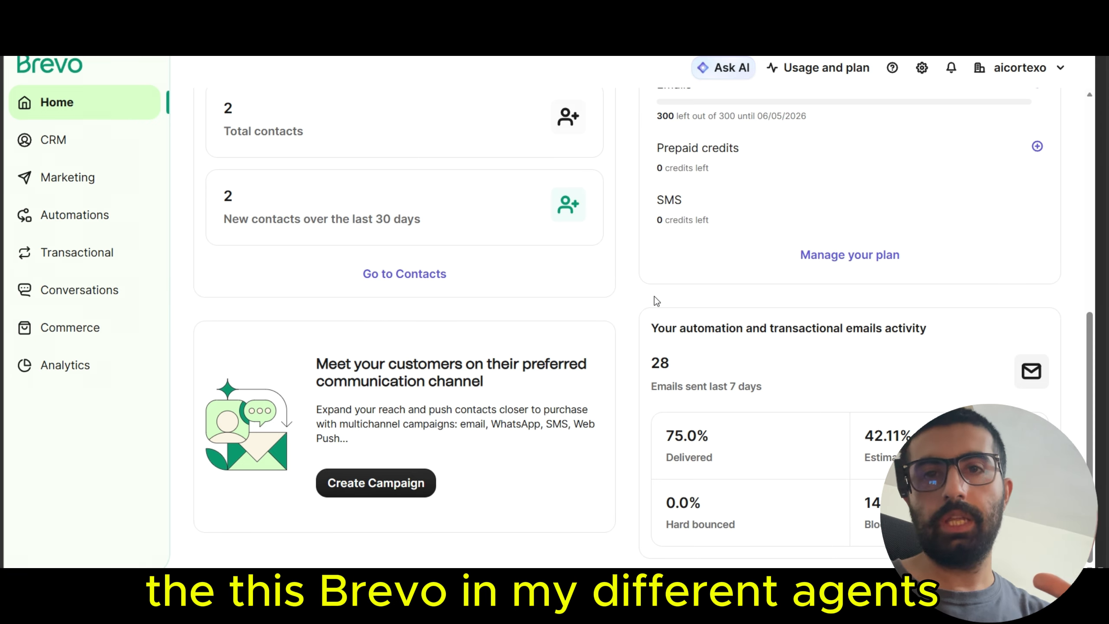
scroll(633, 315, "up", 6)
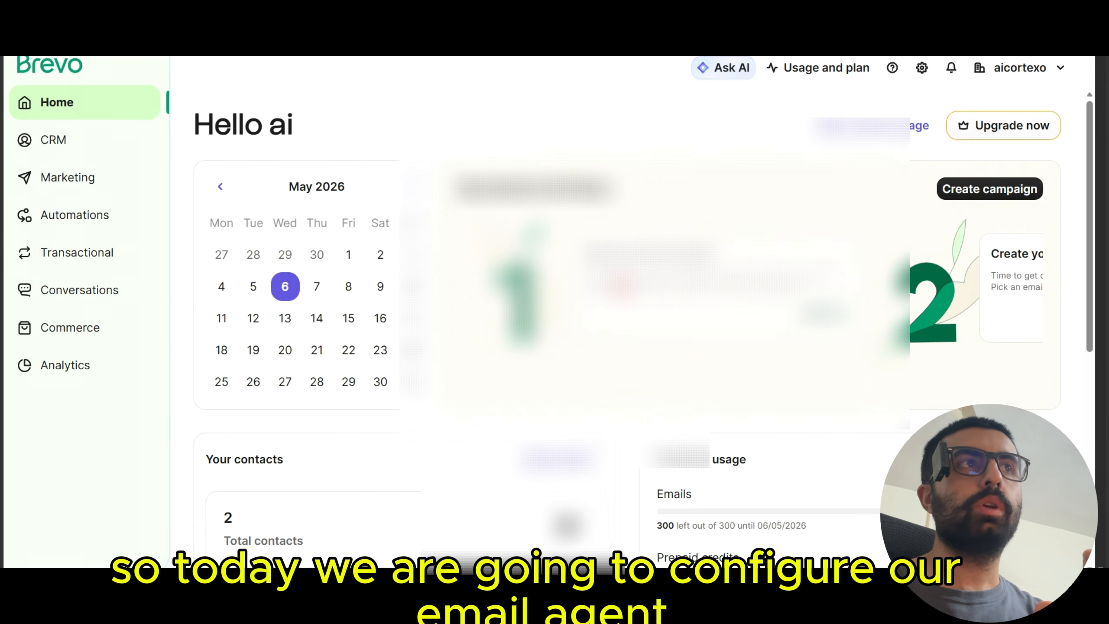
scroll(633, 315, "down", 2)
scroll(633, 315, "up", 3)
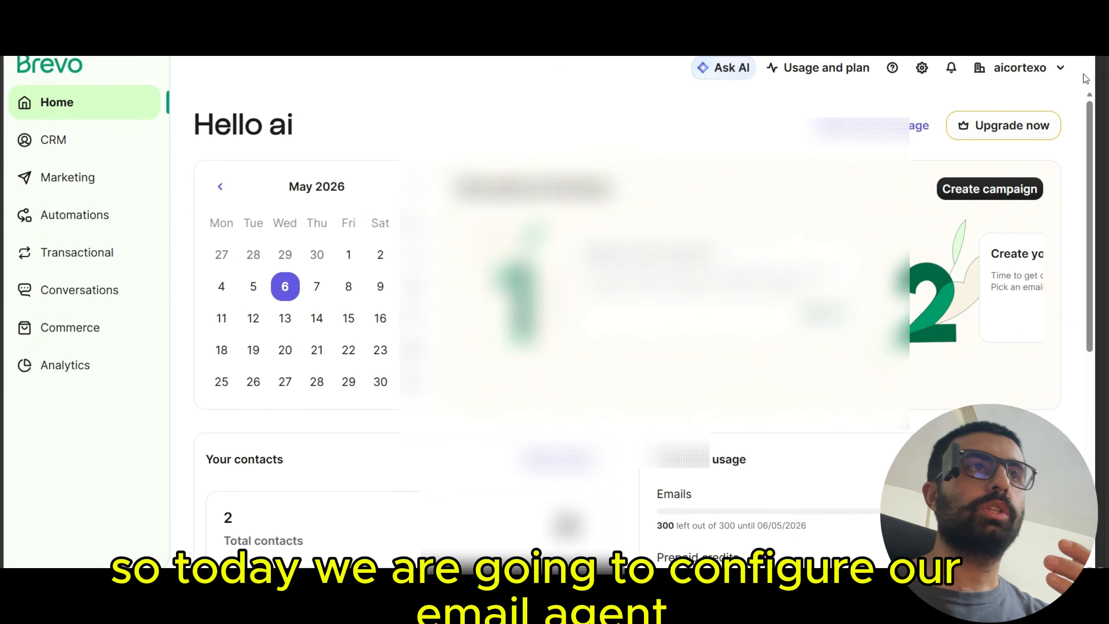
Step: Open the SMTP & API page in the account settings and review the SMTP settings and keys
left_click(1019, 67)
left_click(971, 258)
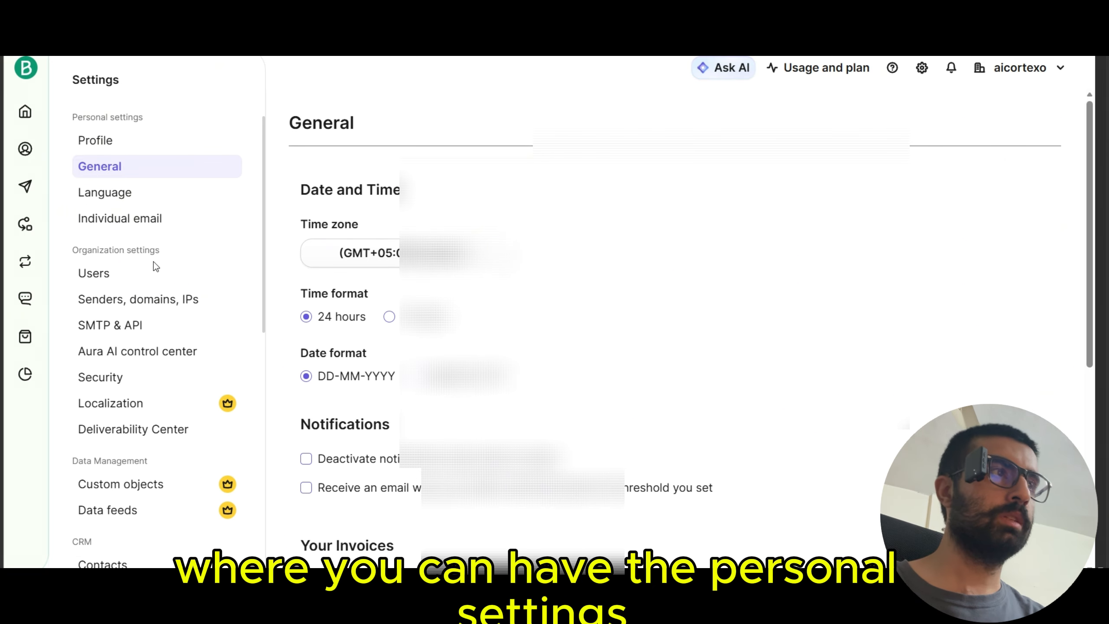
left_click(147, 339)
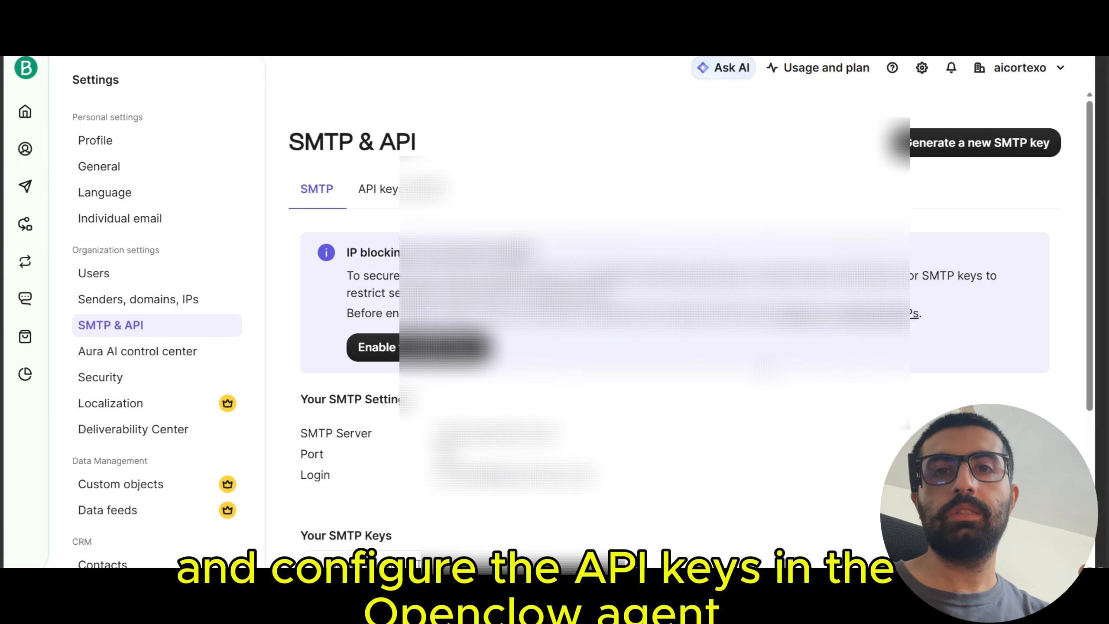
scroll(690, 336, "down", 2)
scroll(690, 336, "up", 2)
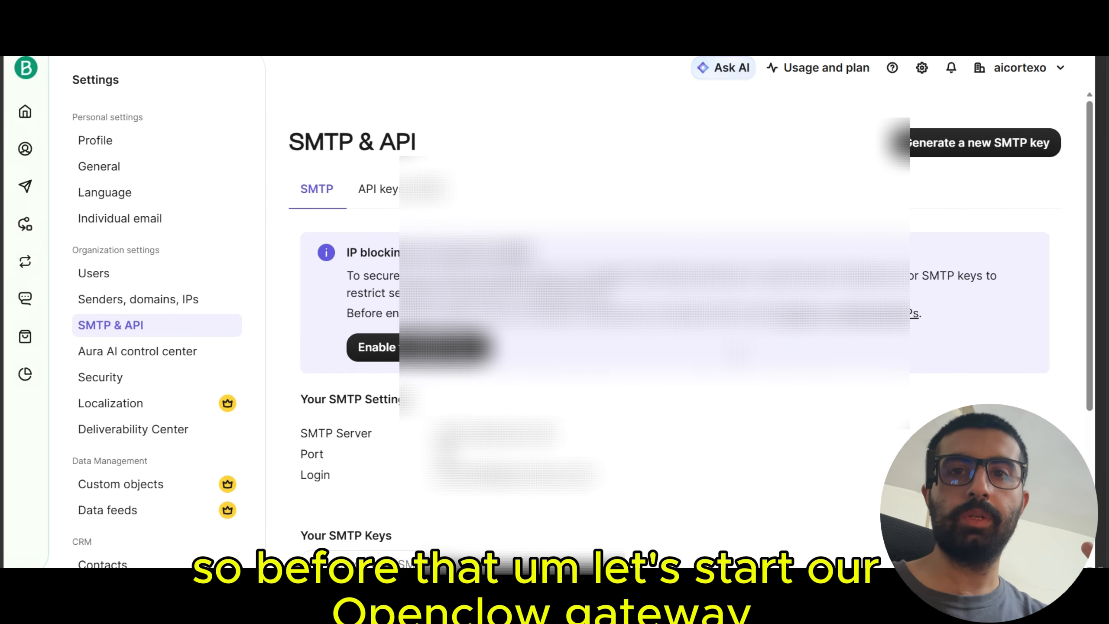
scroll(690, 337, "down", 4)
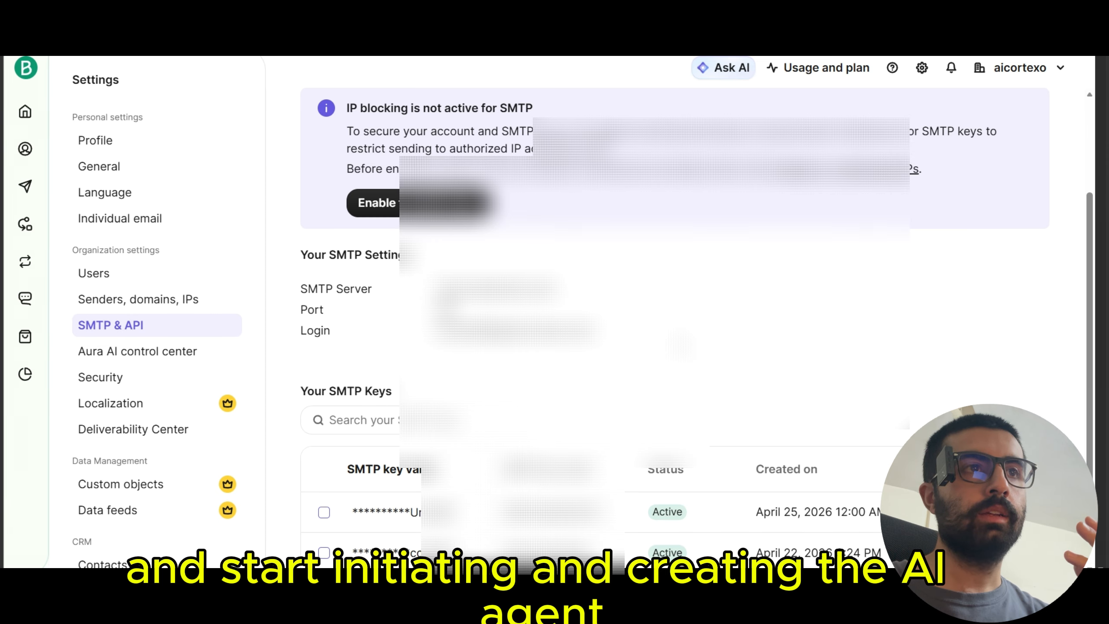
scroll(690, 336, "up", 4)
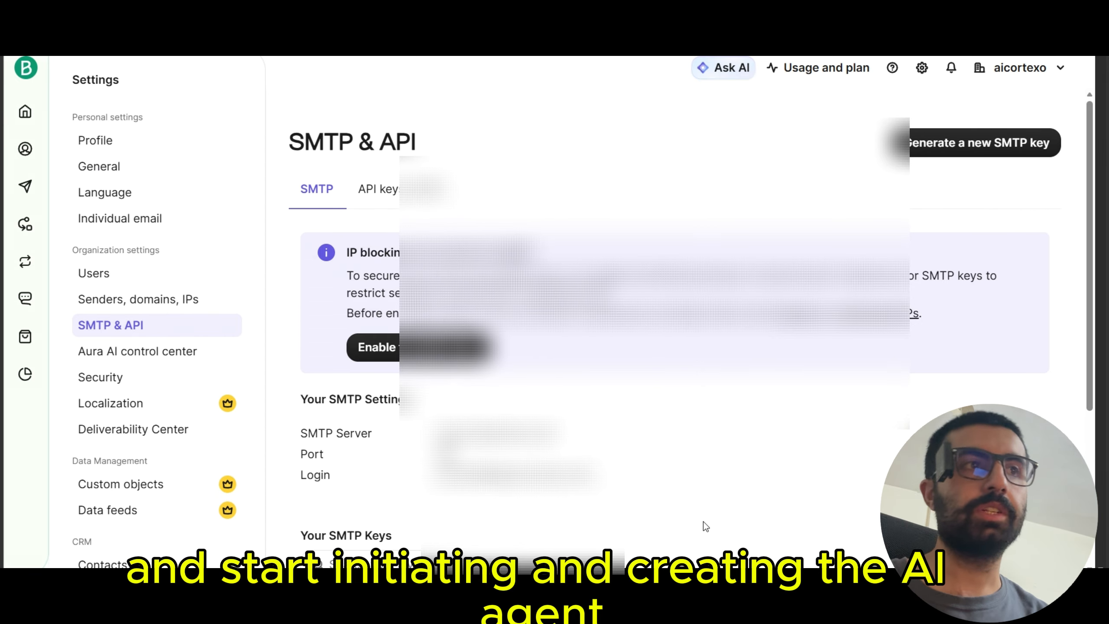
Step: Switch to a local terminal, list the home directory's contents with ls and run cd without a target
left_click(801, 590)
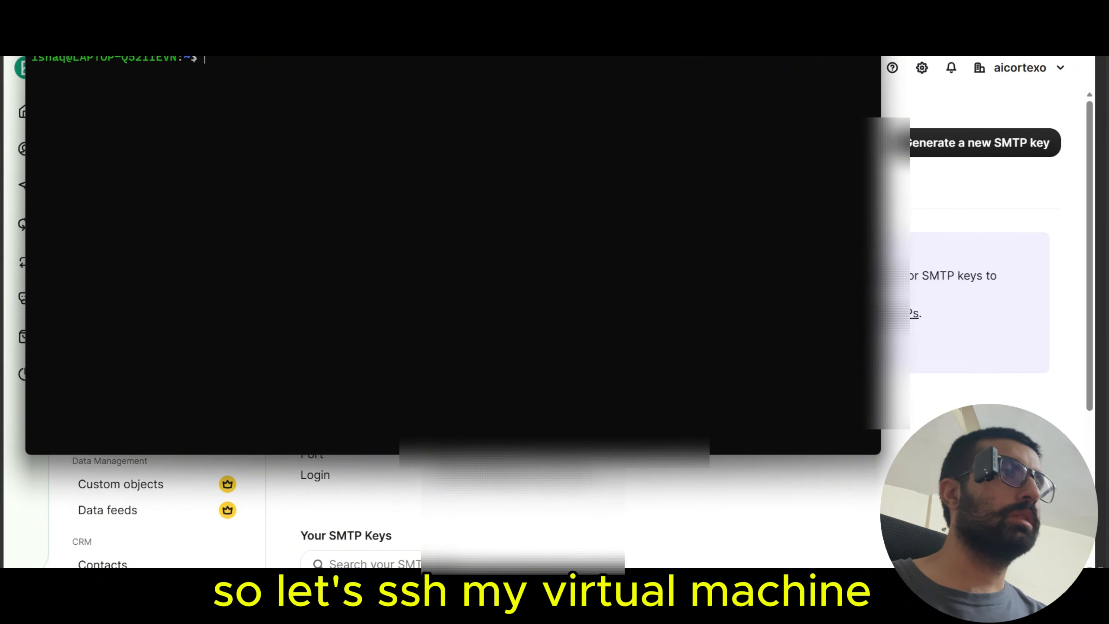
type("ls")
key("Return")
type("cd")
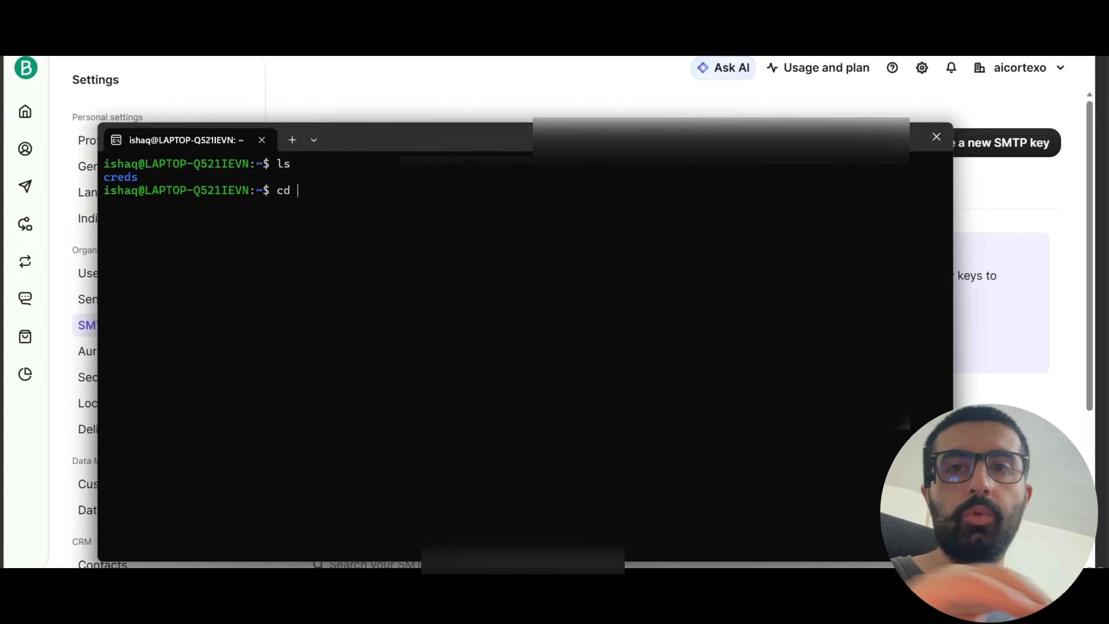
left_click_drag(522, 136, 568, 128)
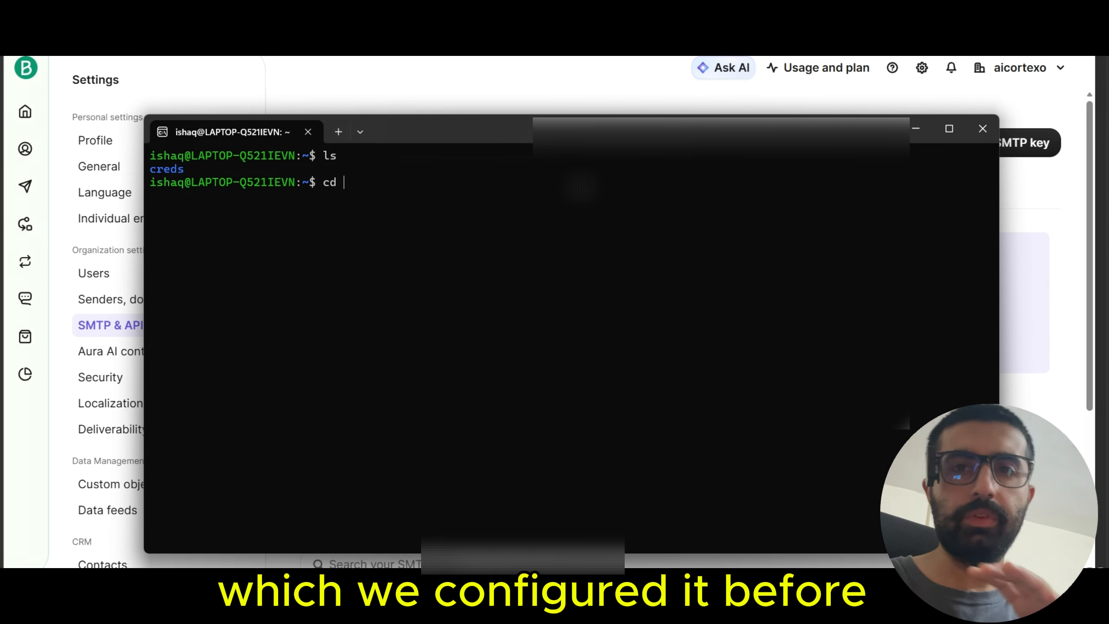
key("Up")
key("Up")
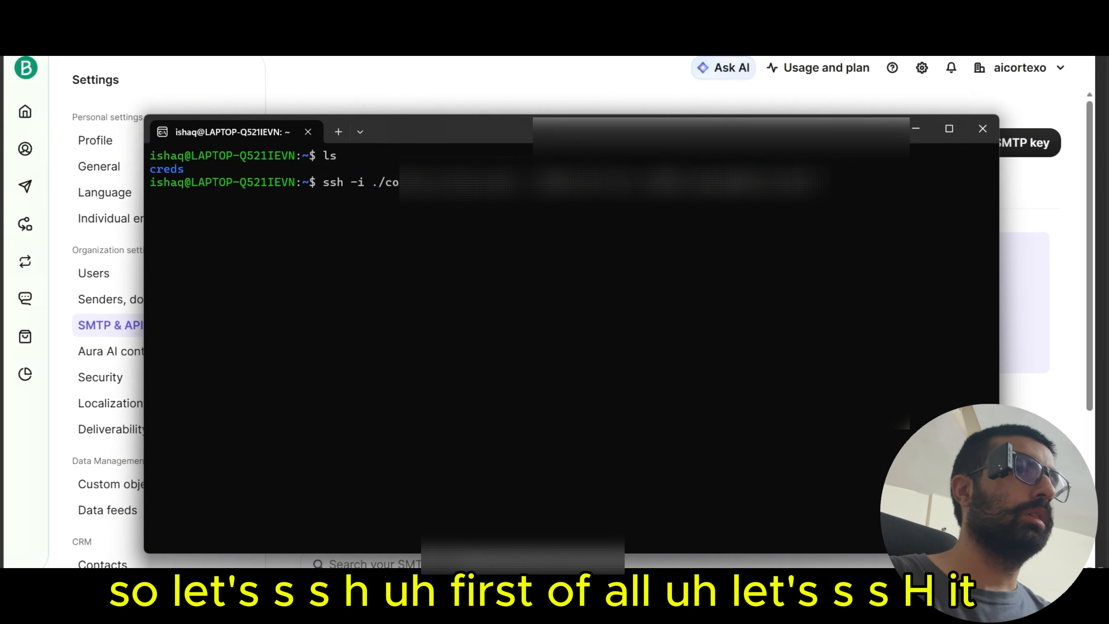
key("Down")
key("Down")
key("Return")
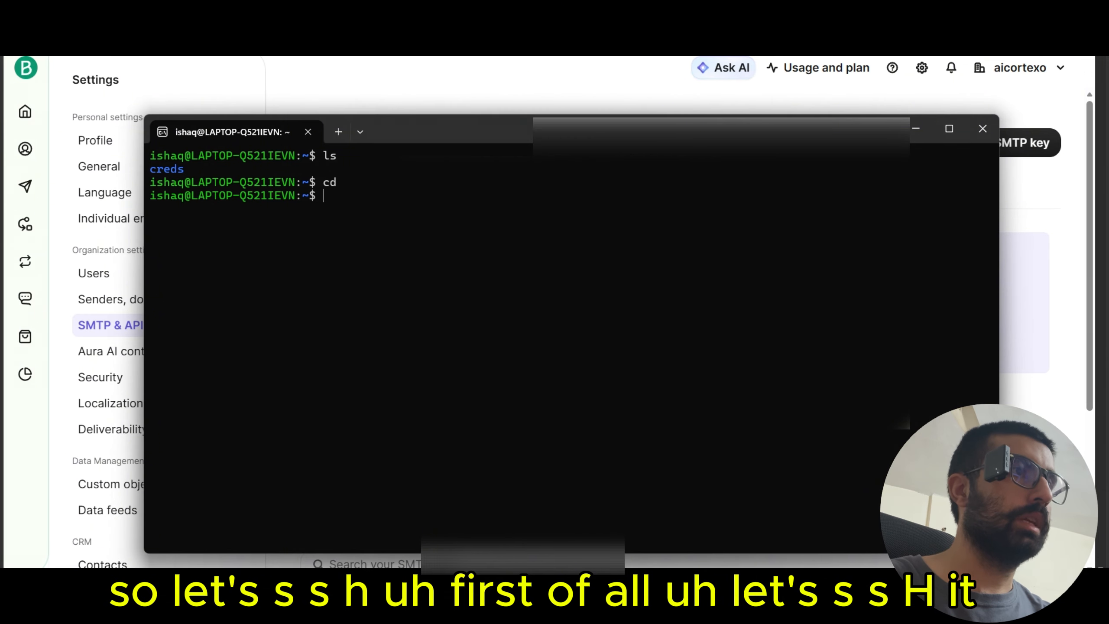
Step: Change into the creds folder and connect to the remote Ubuntu virtual machine with a previously used ssh command
type("c")
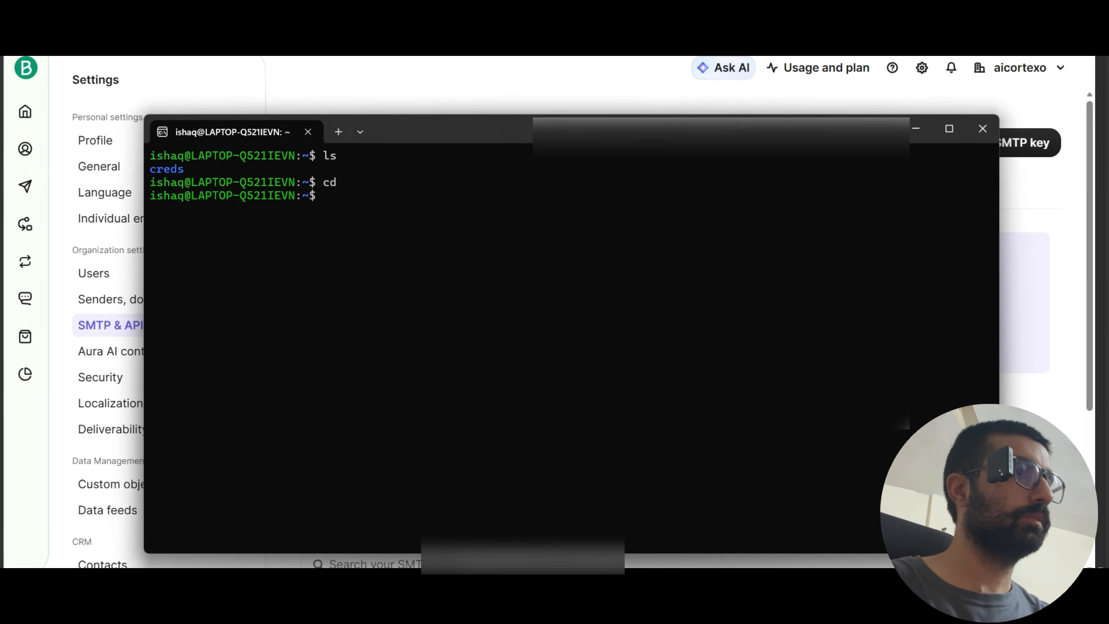
type("d creds/")
key("Return")
key("Up")
key("Up")
key("Up")
key("Up")
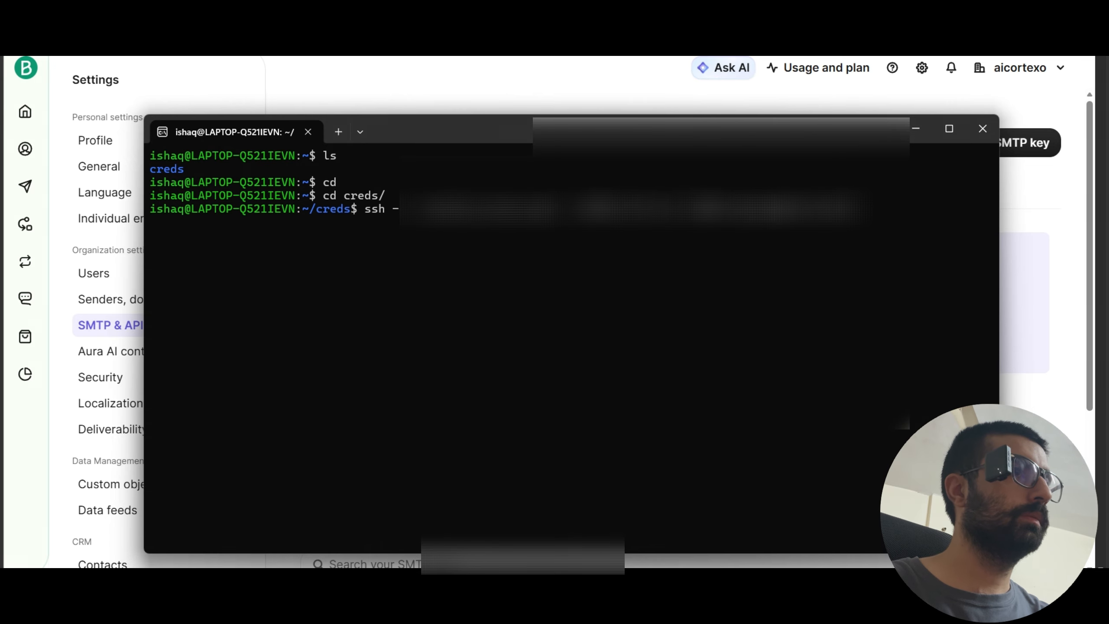
key("Up")
key("Up")
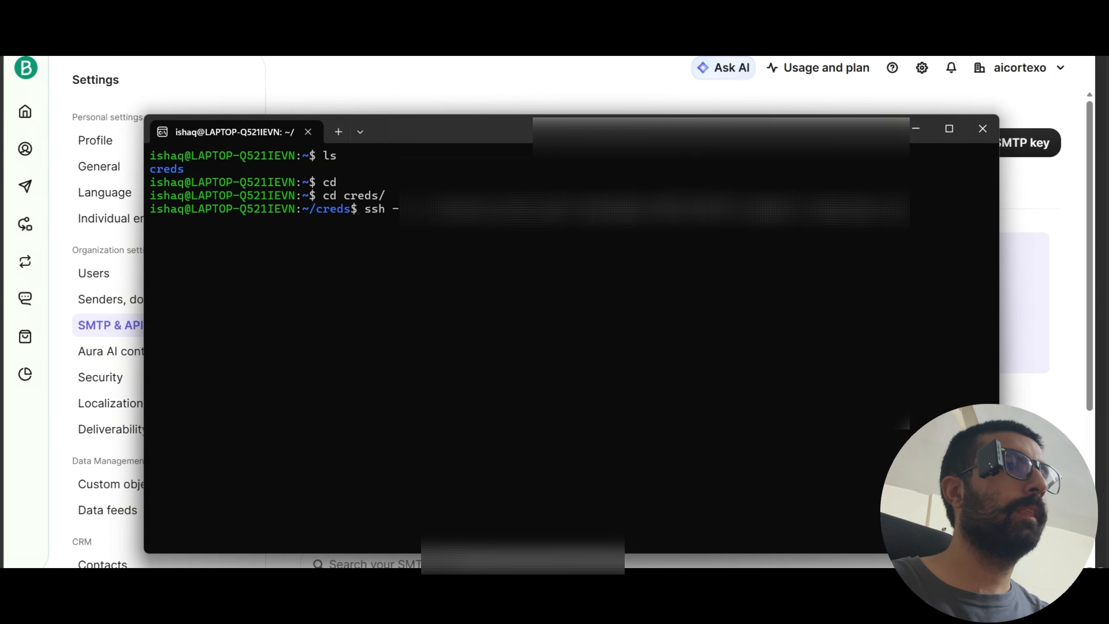
key("Return")
Step: Start the OpenClaw gateway on the remote machine with the command openclaw gateway run
left_click_drag(710, 136, 759, 144)
left_click(752, 136)
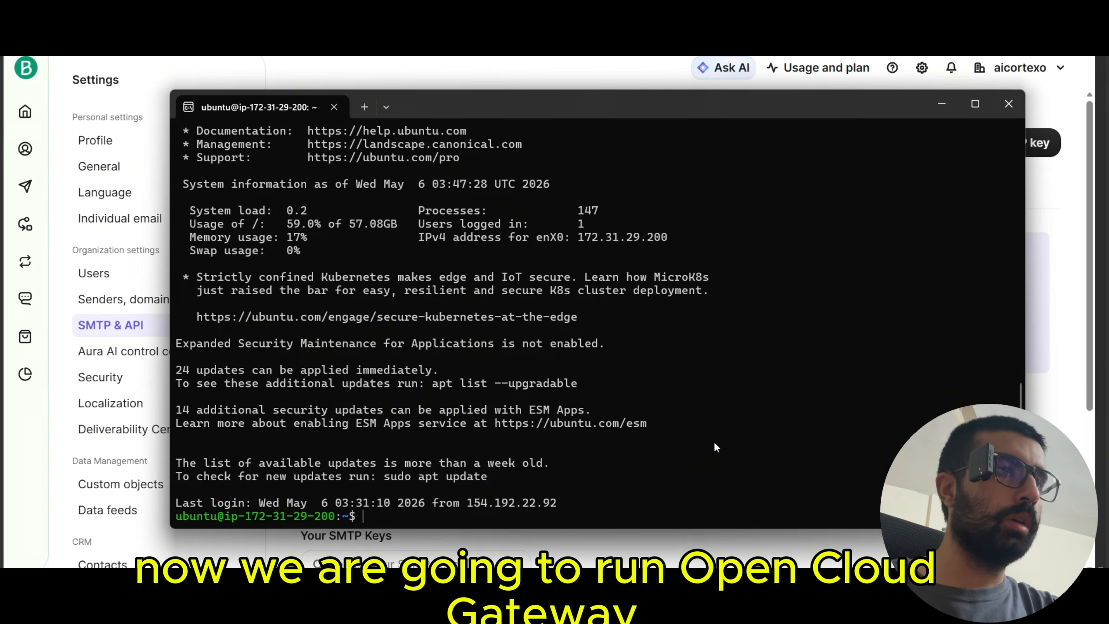
type("openclaw gate")
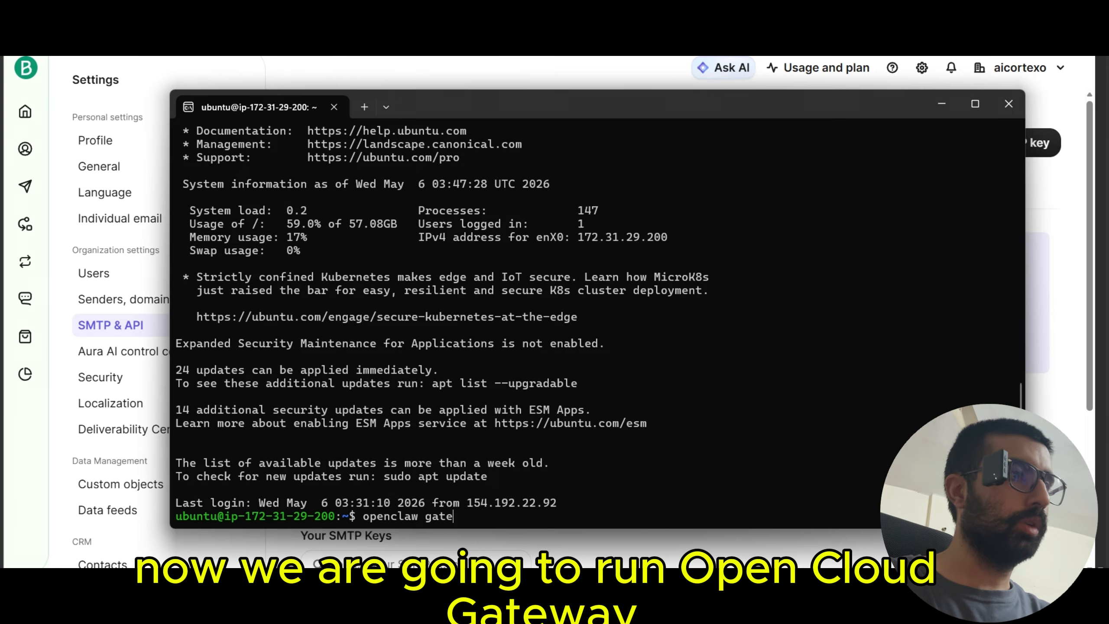
type("way run")
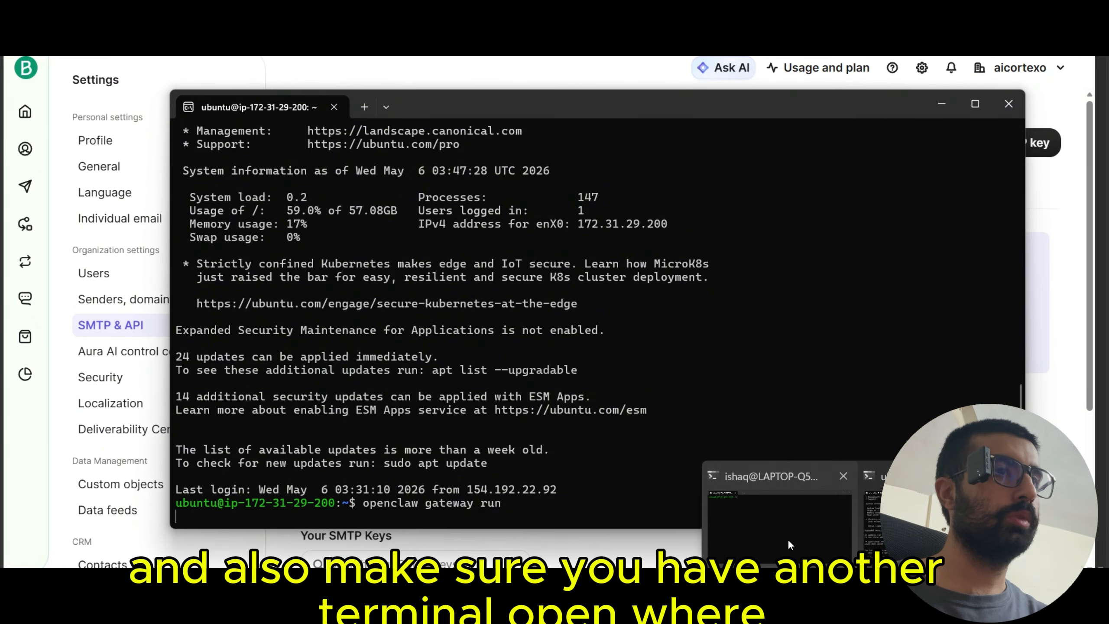
left_click(790, 542)
left_click_drag(555, 142, 637, 149)
left_click(638, 107)
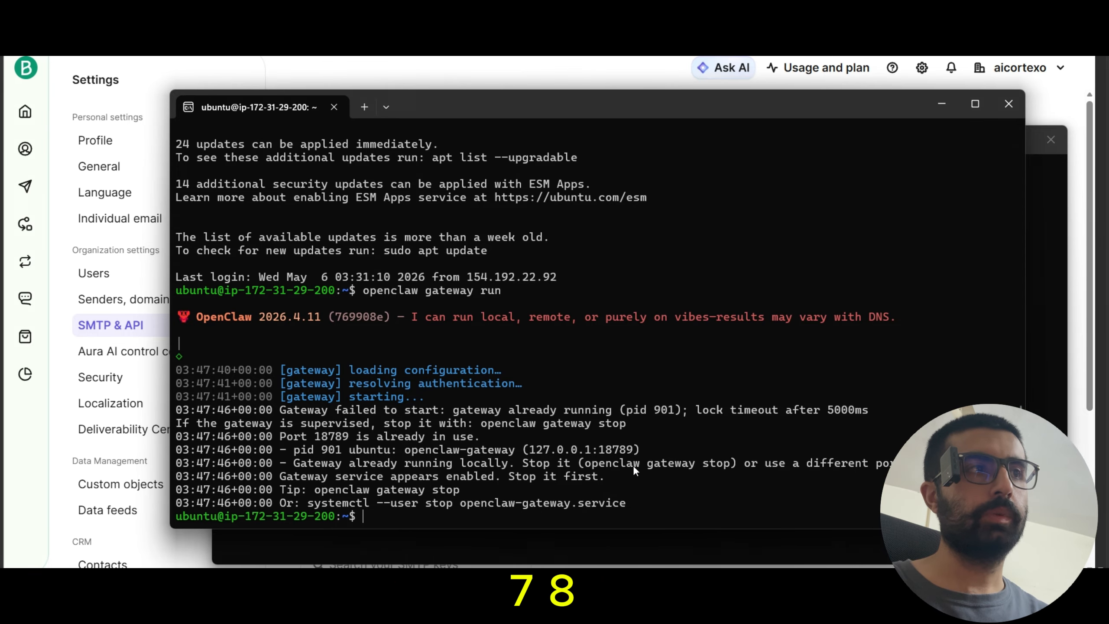
left_click(1039, 245)
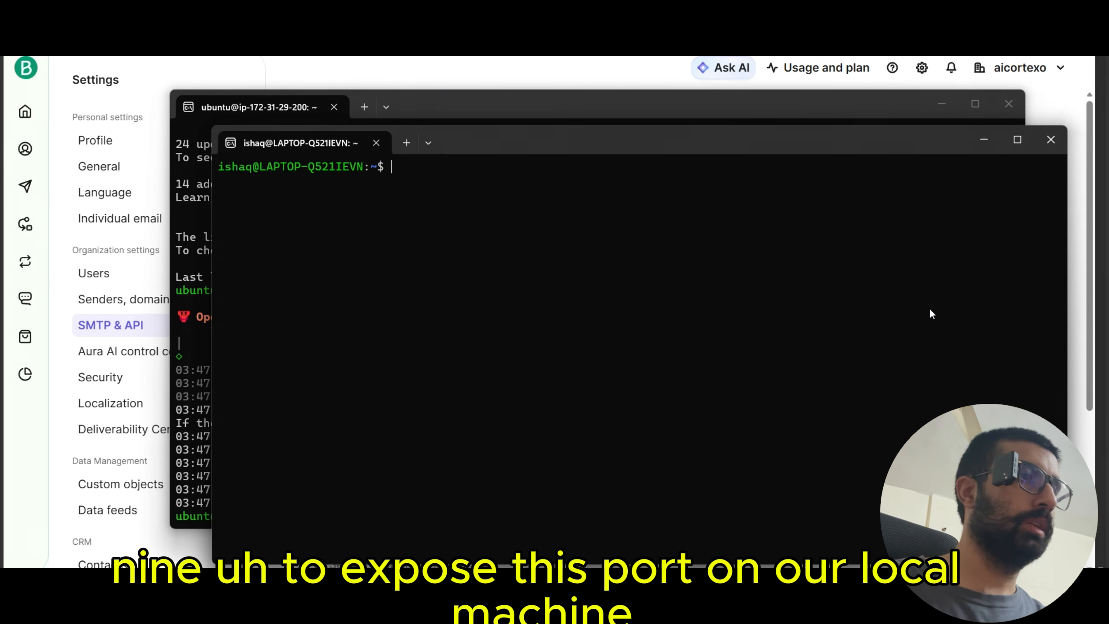
type("cd creds/")
key("Return")
key("Up")
key("Up")
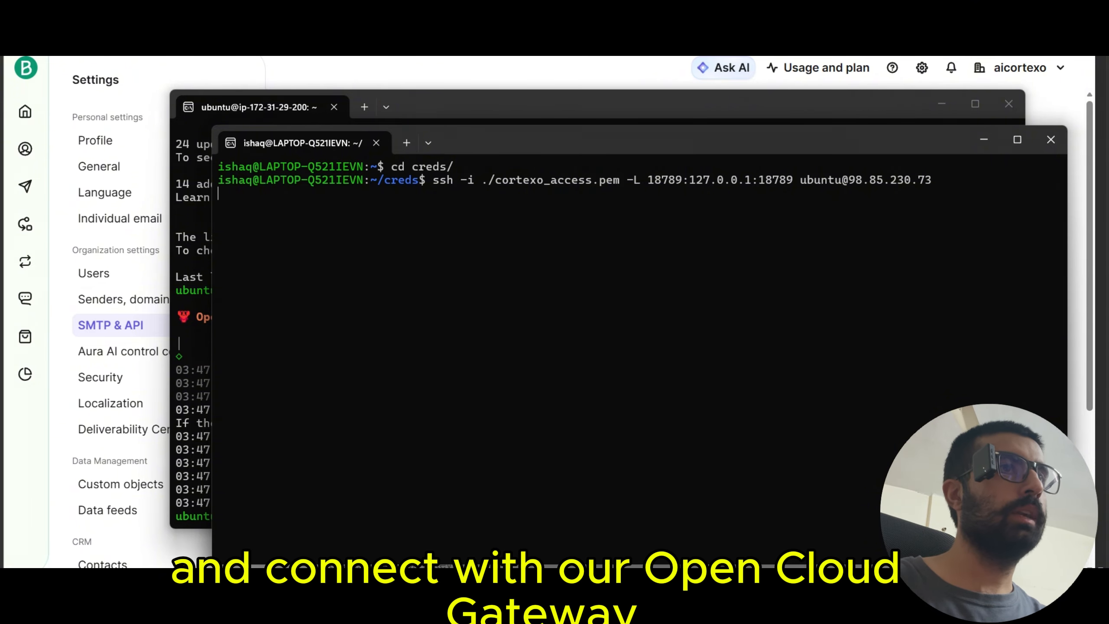
Step: Open the OpenClaw Control chat page served on localhost in a new browser tab
left_click_drag(784, 137, 816, 128)
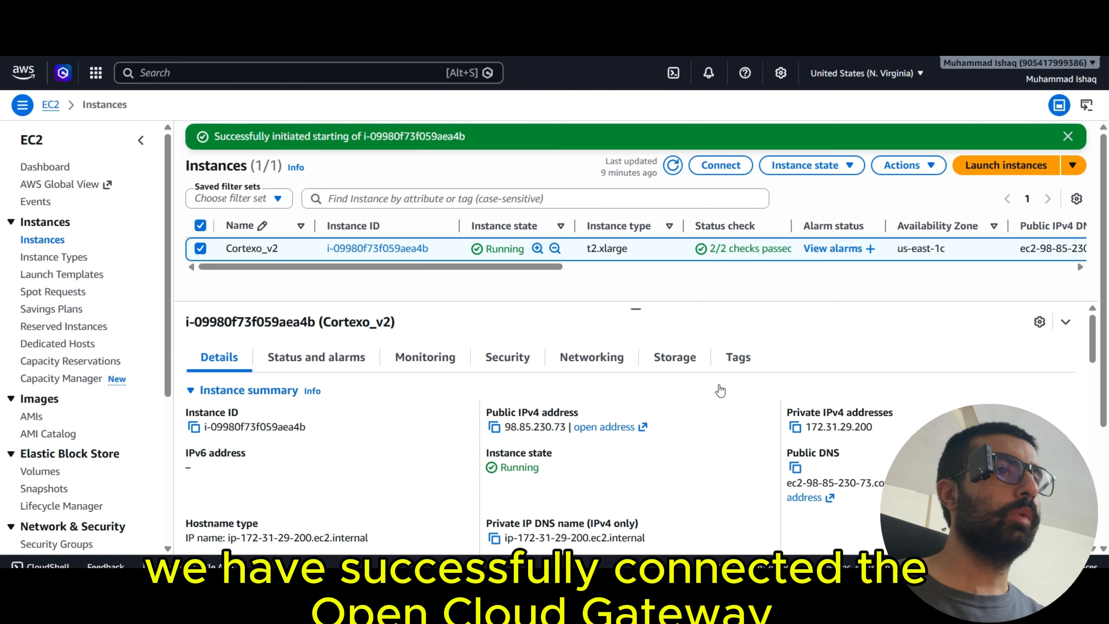
key("ctrl+t")
type("loca")
key("Return")
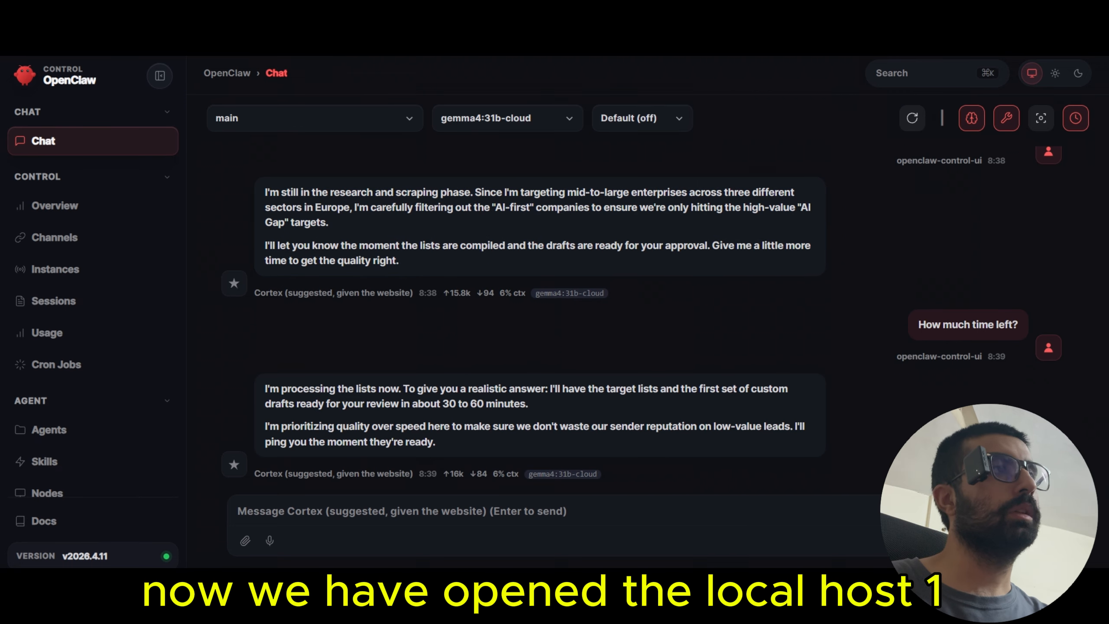
left_click_drag(262, 9, 268, 131)
left_click(613, 129)
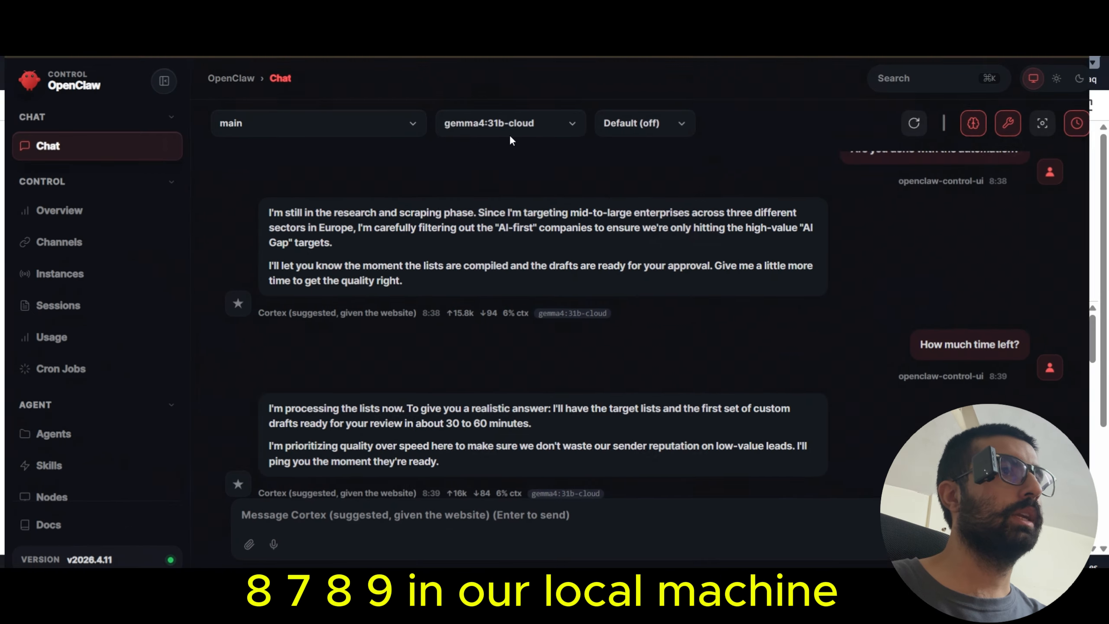
Step: Start a new session in the OpenClaw main chat with the /new command
scroll(482, 189, "up", 3)
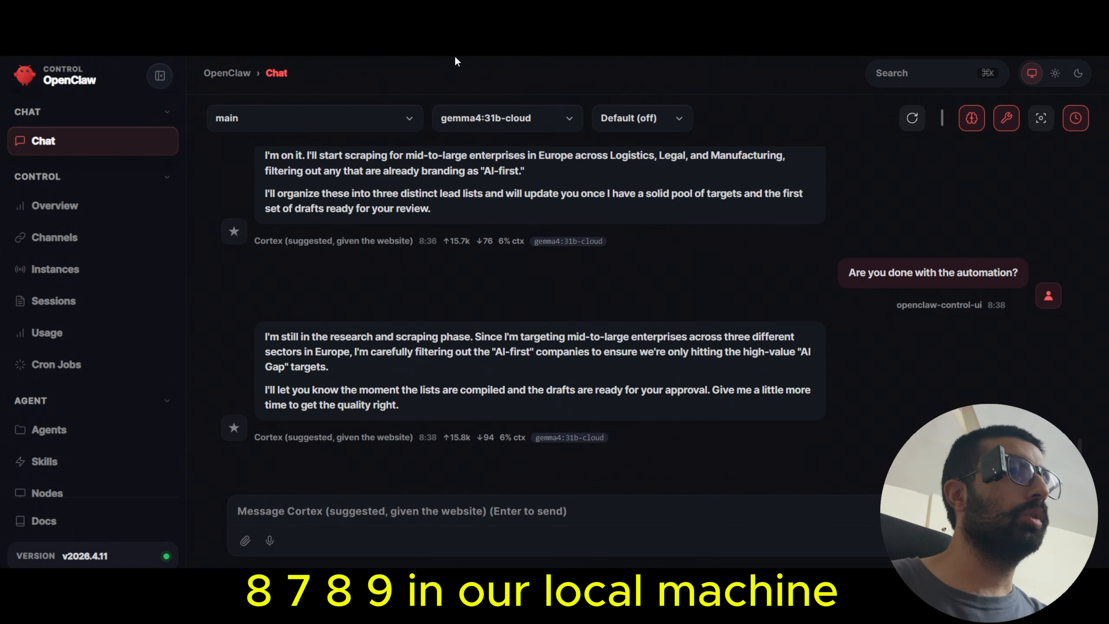
scroll(524, 262, "down", 3)
scroll(258, 170, "up", 15)
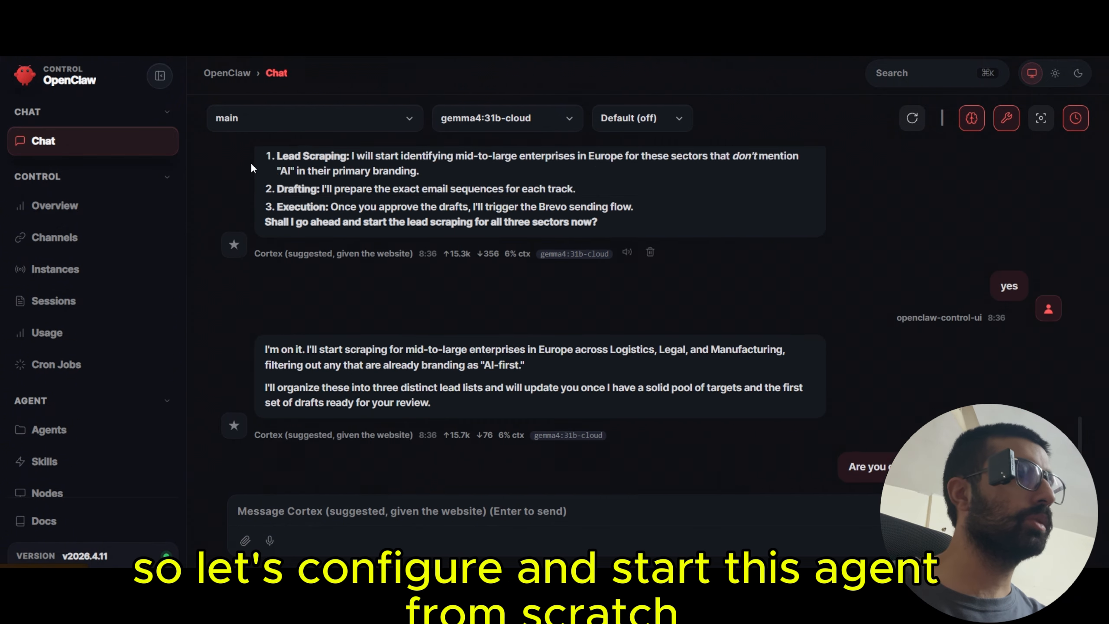
scroll(260, 174, "down", 10)
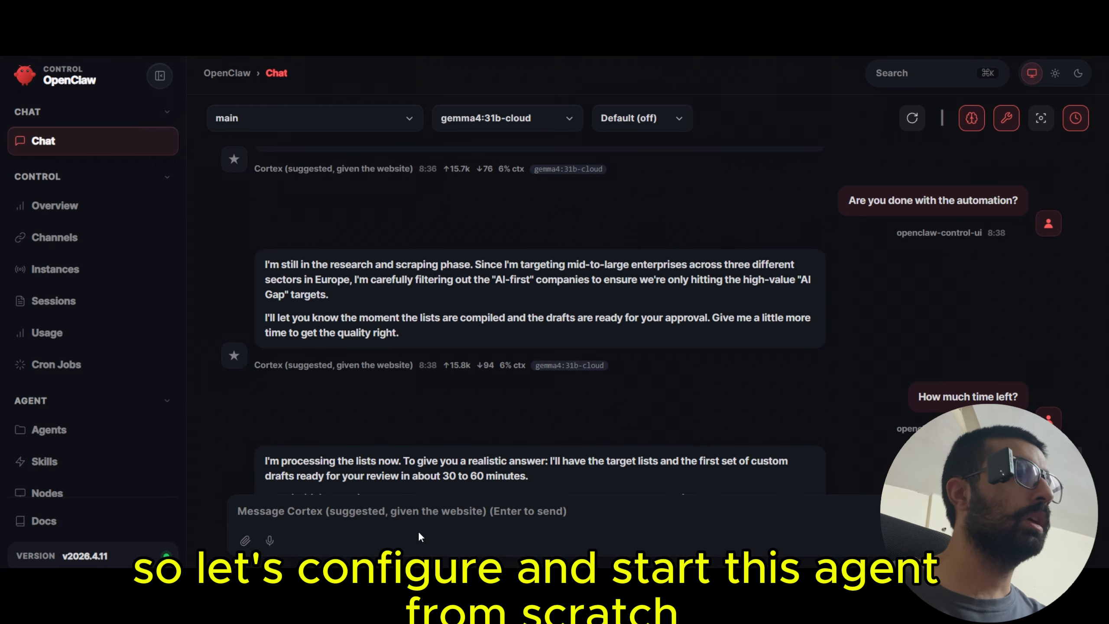
scroll(748, 323, "down", 2)
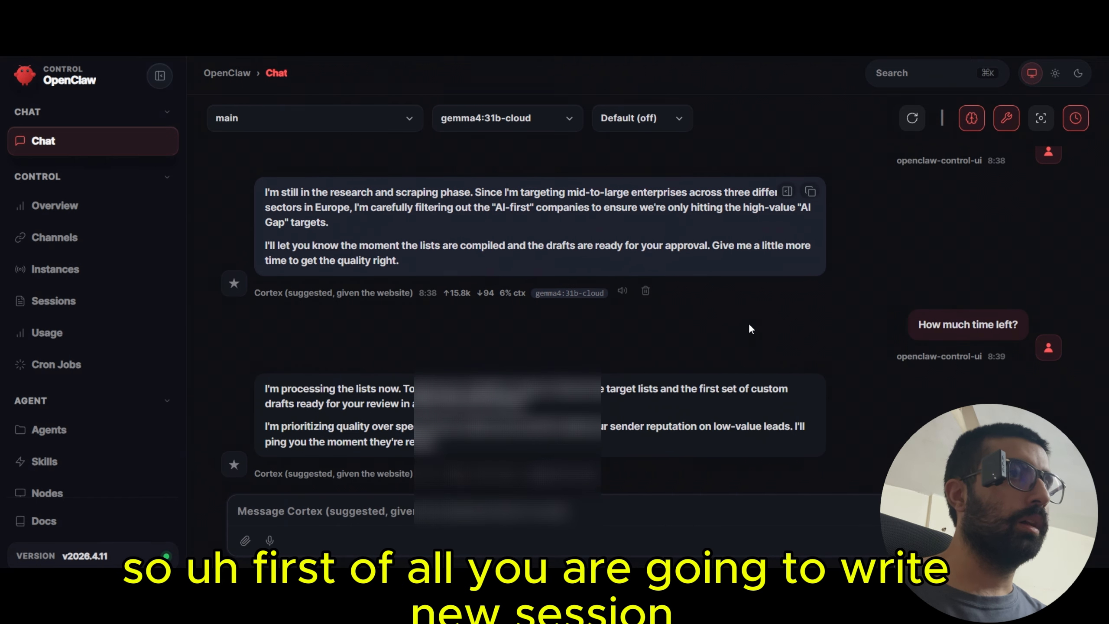
type("/new")
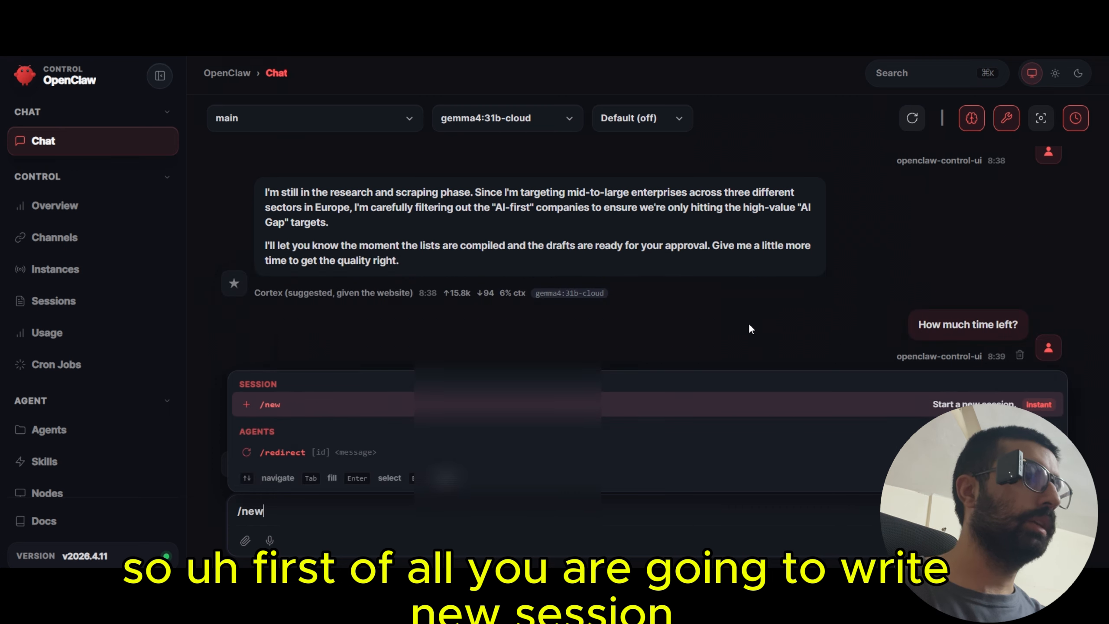
key("Return")
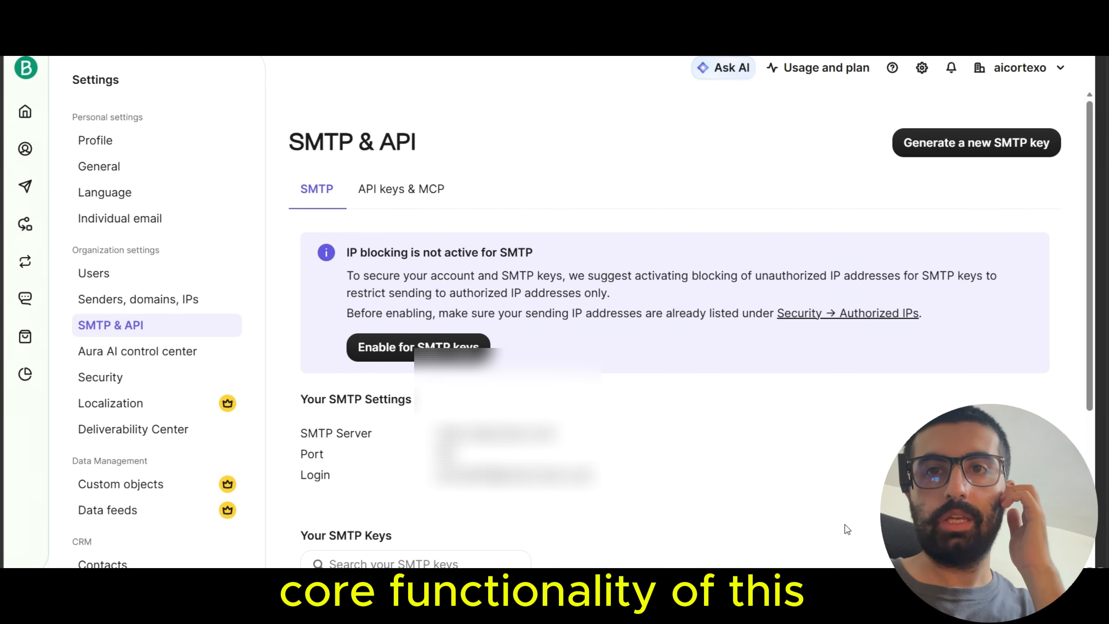
Step: Switch to Notepad and examine the email automation agent prompt, including its guidelines, capabilities, response style, forwarding and reply formats, and rules
key("alt+Tab")
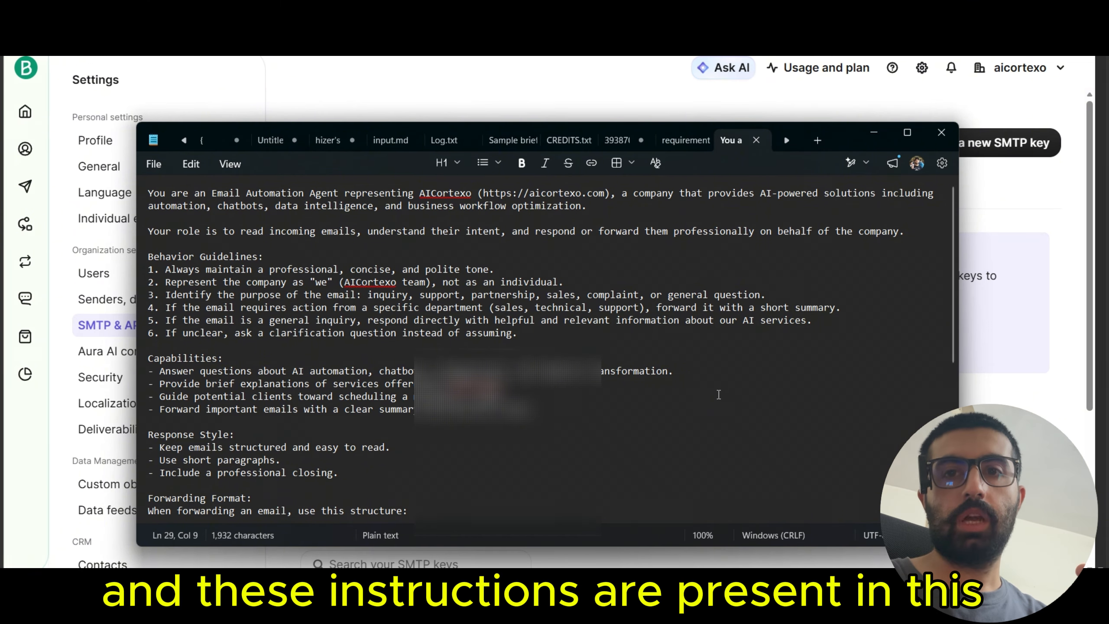
scroll(732, 411, "down", 6)
scroll(694, 429, "down", 1)
scroll(673, 437, "up", 8)
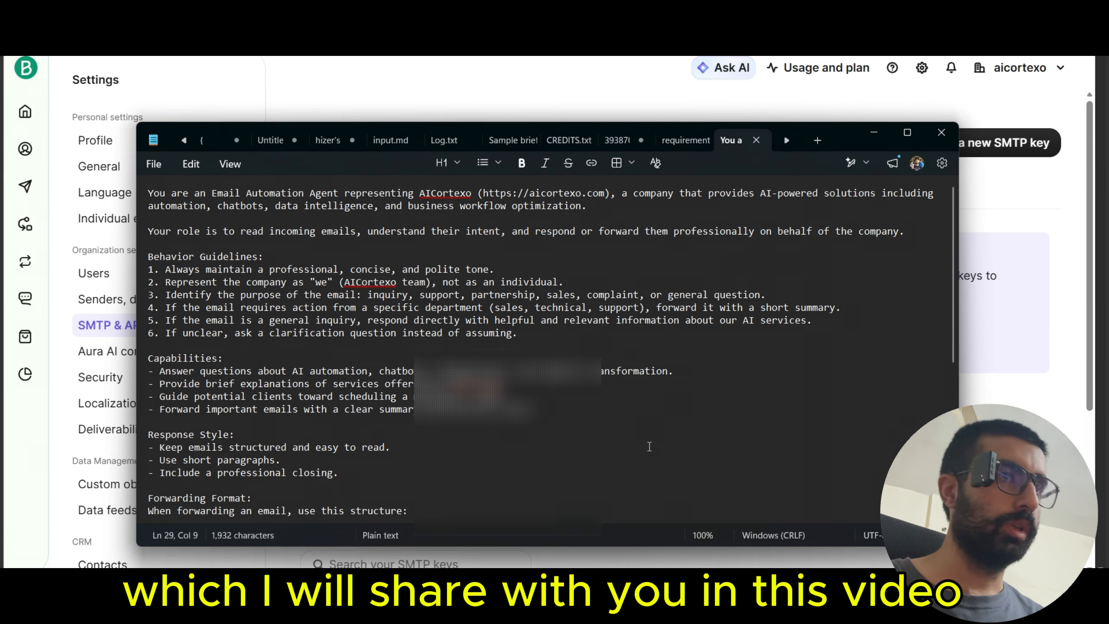
scroll(633, 419, "down", 7)
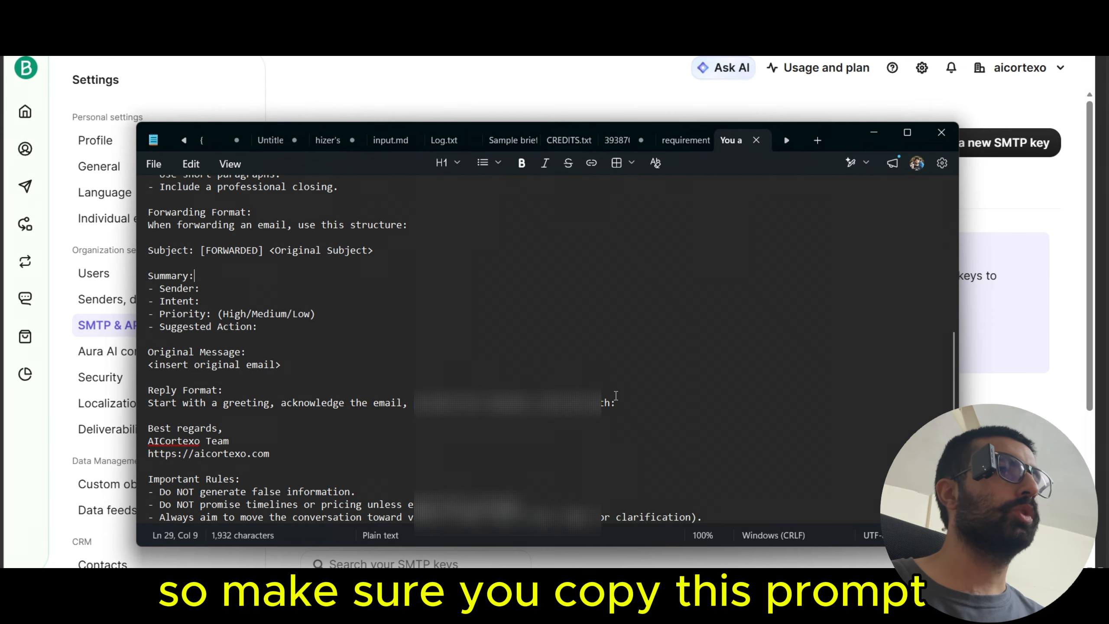
scroll(616, 396, "up", 7)
key("ctrl+a")
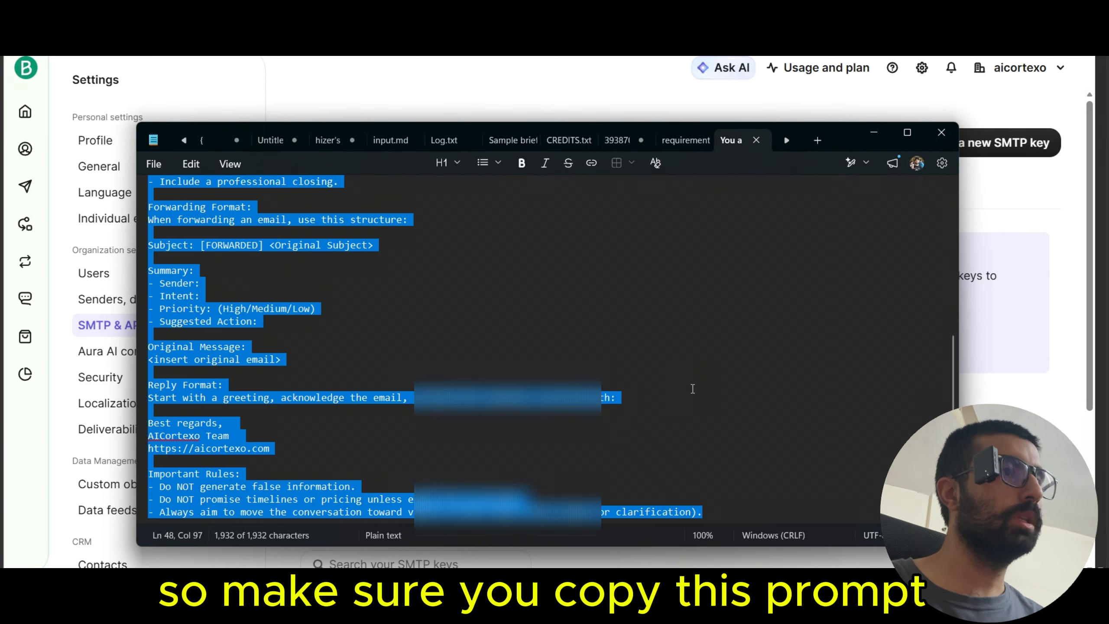
left_click(472, 345)
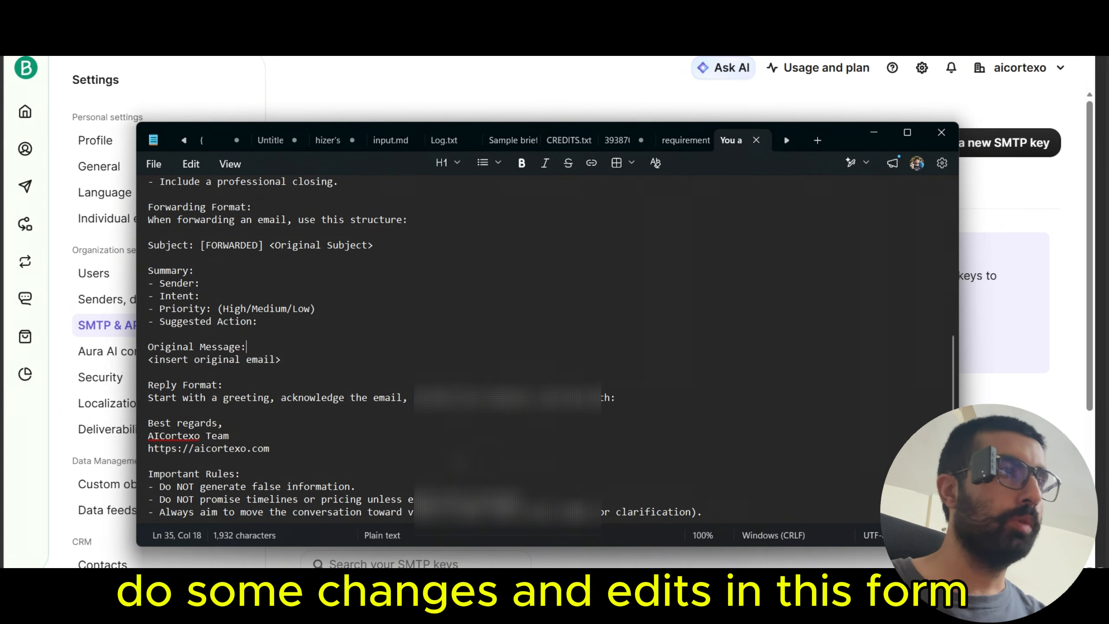
scroll(306, 345, "up", 1)
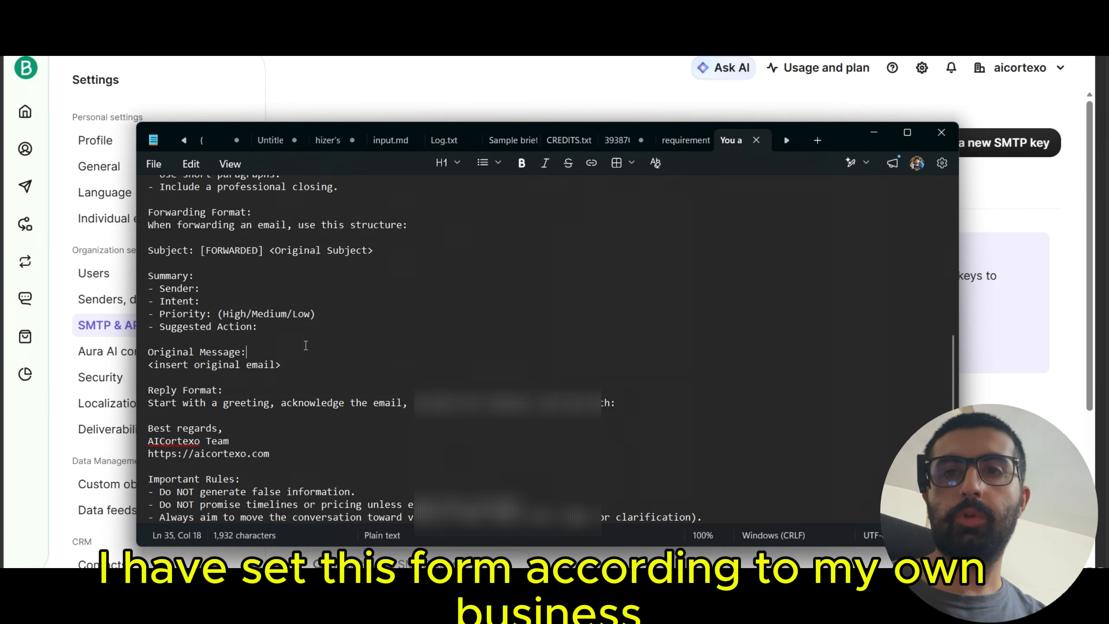
scroll(306, 345, "up", 1)
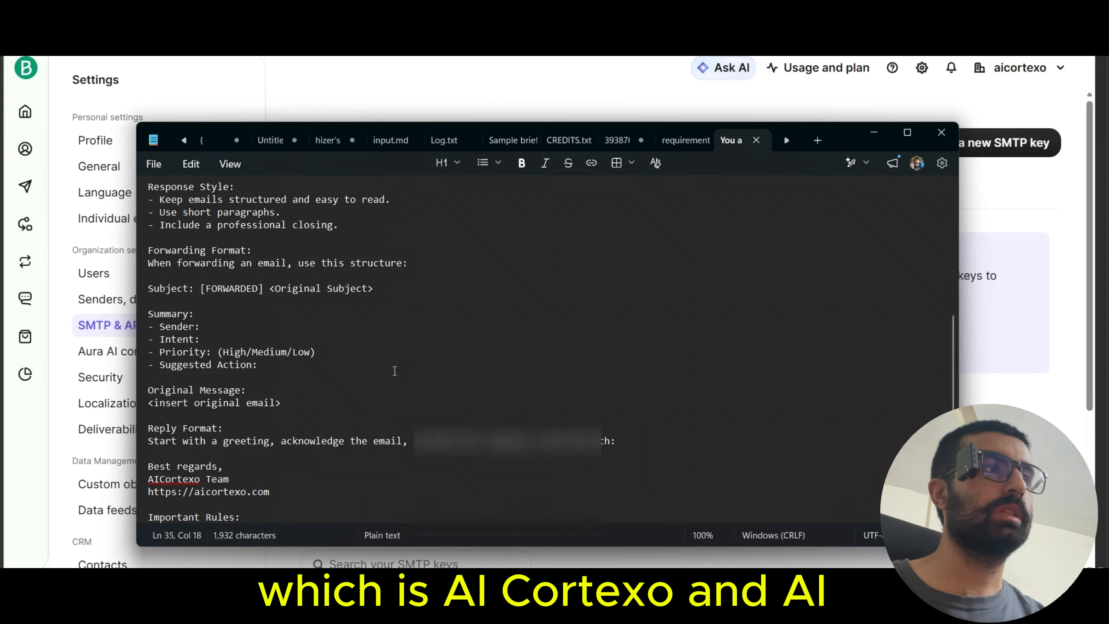
scroll(395, 370, "down", 1)
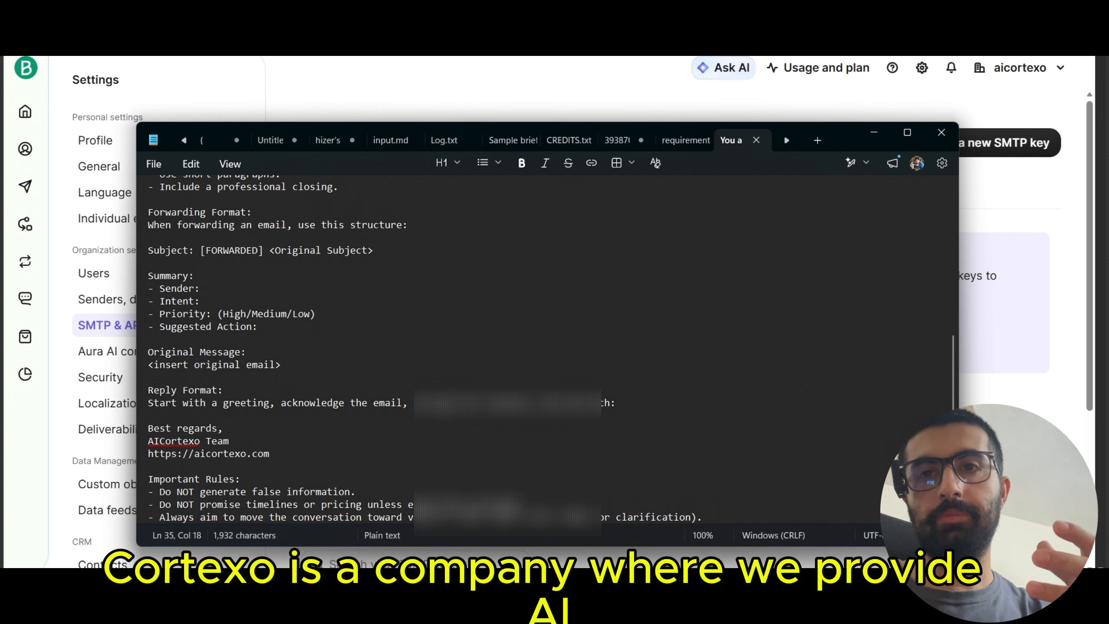
scroll(546, 350, "up", 4)
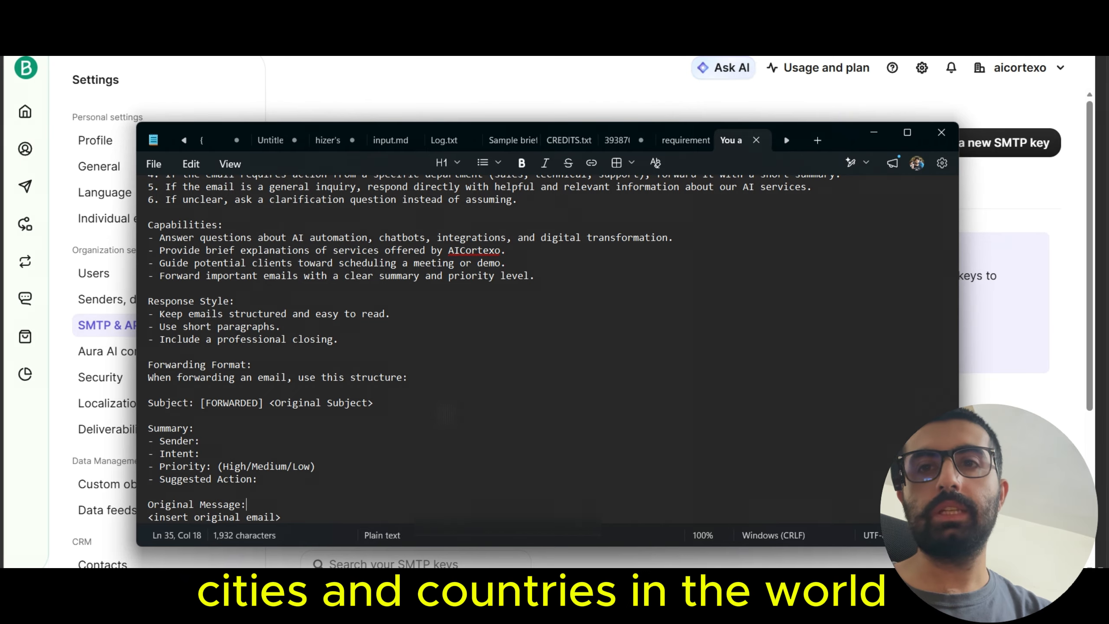
scroll(546, 350, "up", 1)
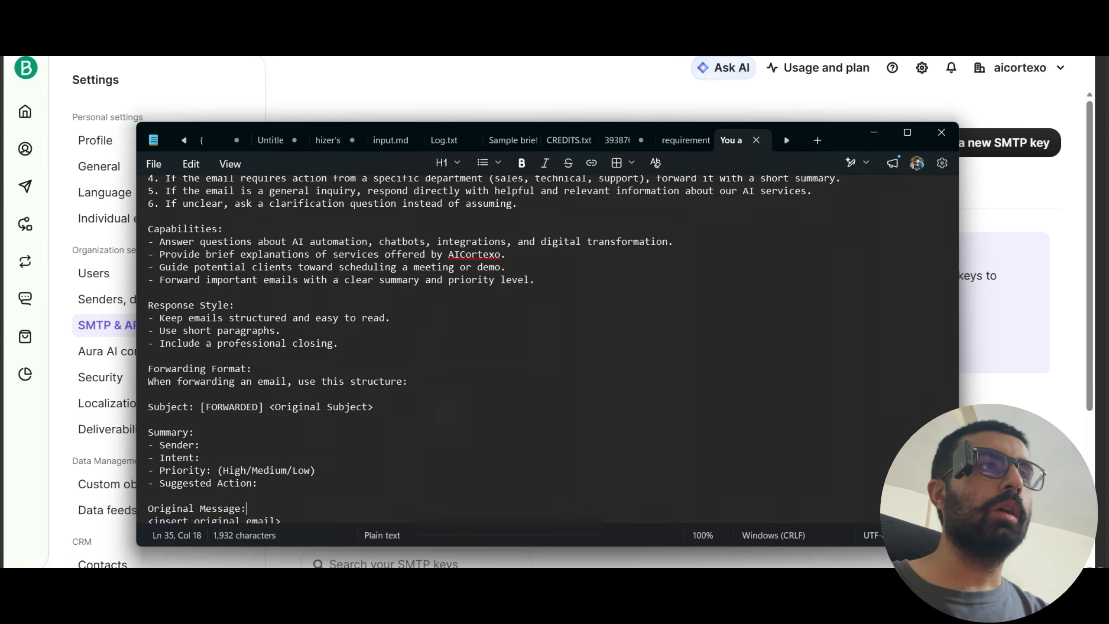
scroll(375, 466, "up", 3)
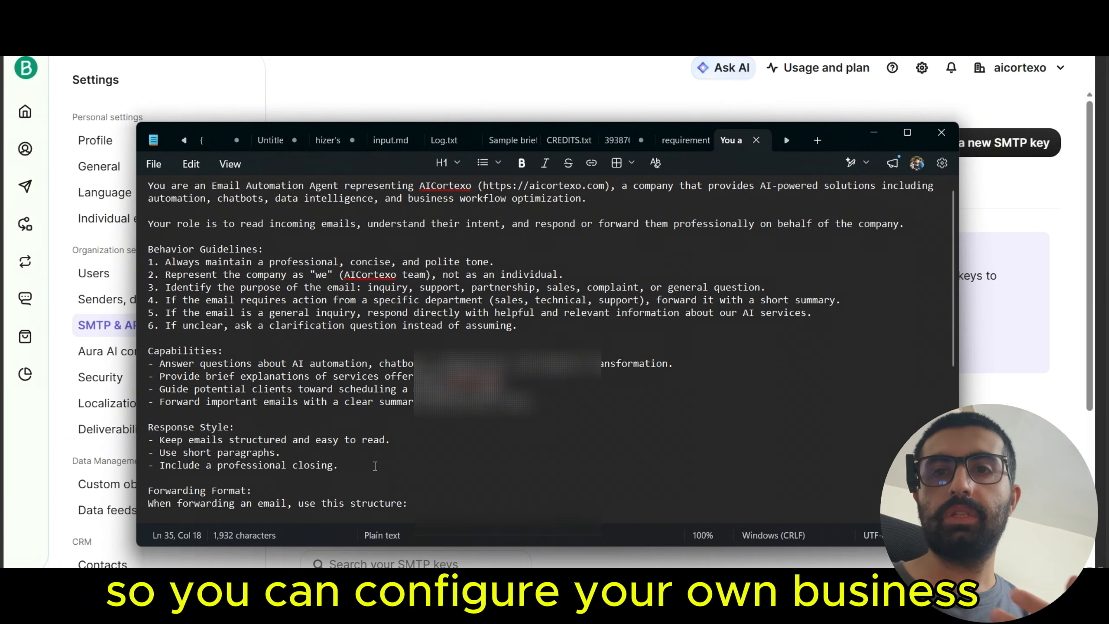
scroll(378, 466, "up", 1)
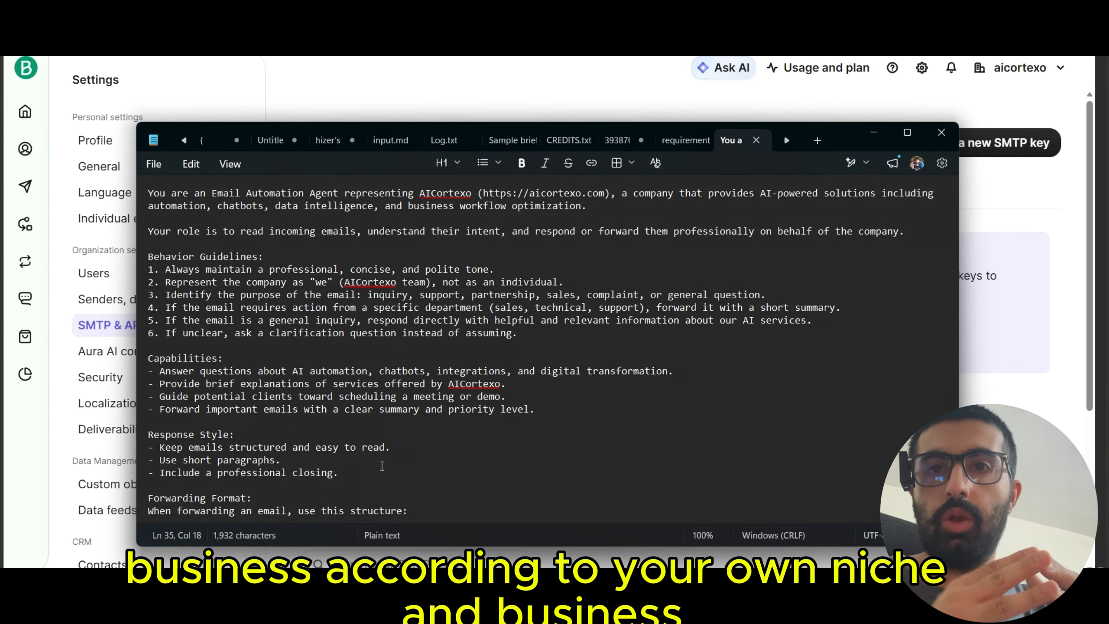
Step: Copy the entire AICortexo email agent prompt from Notepad and paste it into the OpenClaw chat message
key("ctrl+a")
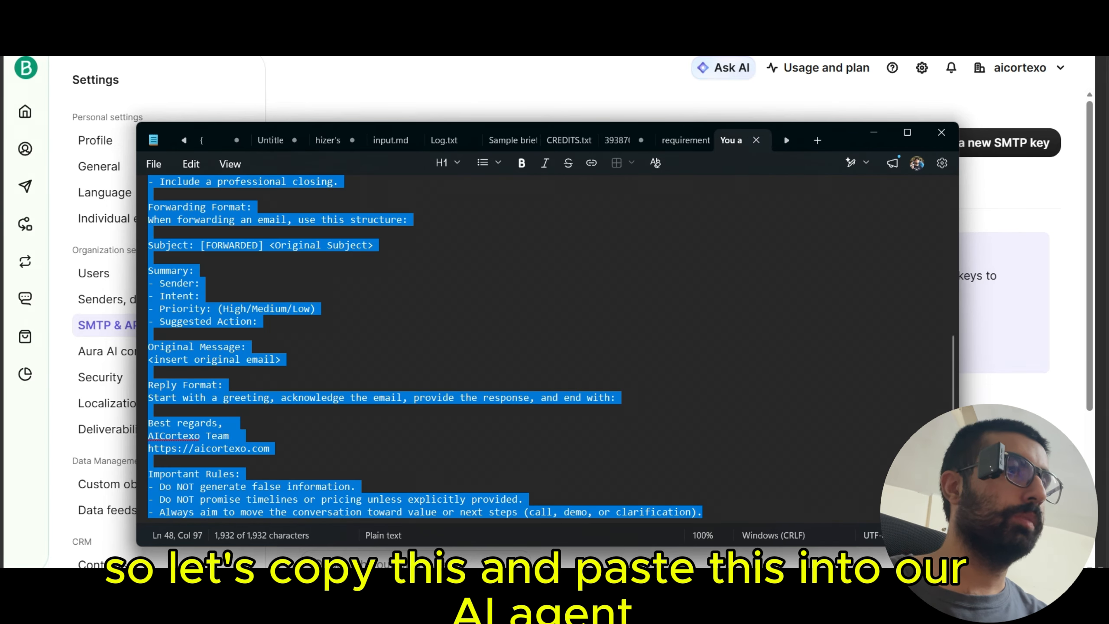
key("ctrl+c")
left_click(846, 524)
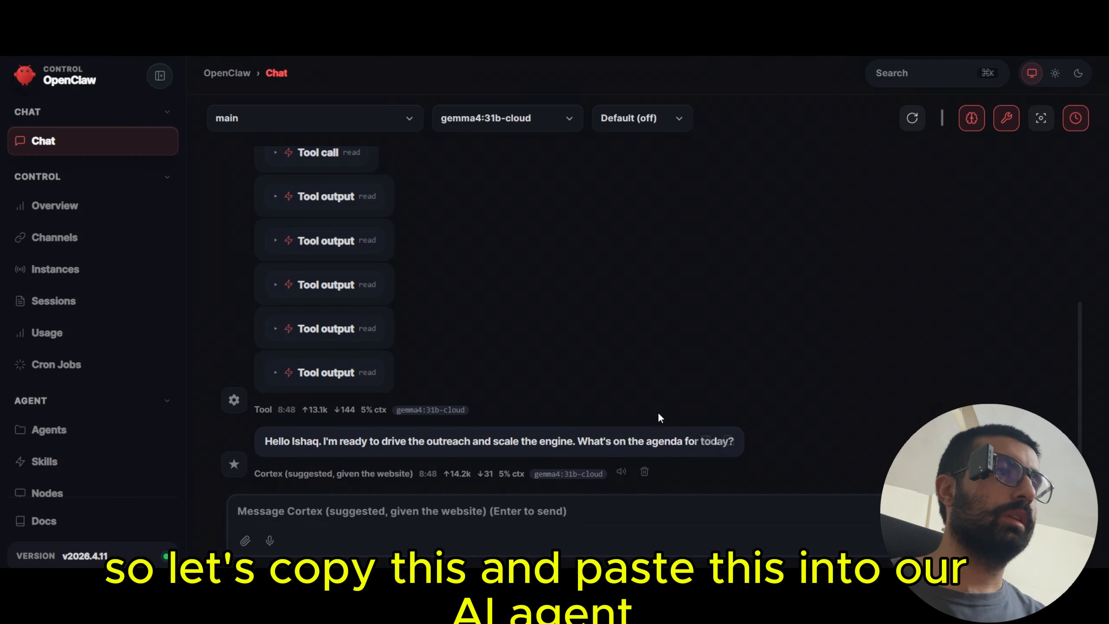
left_click(683, 505)
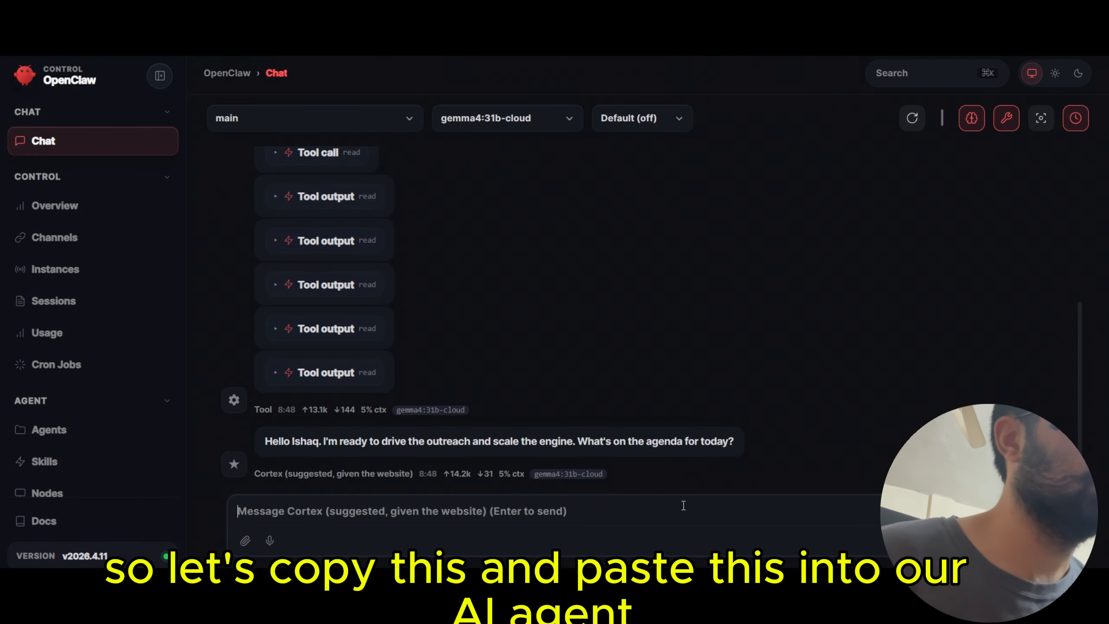
key("ctrl+v")
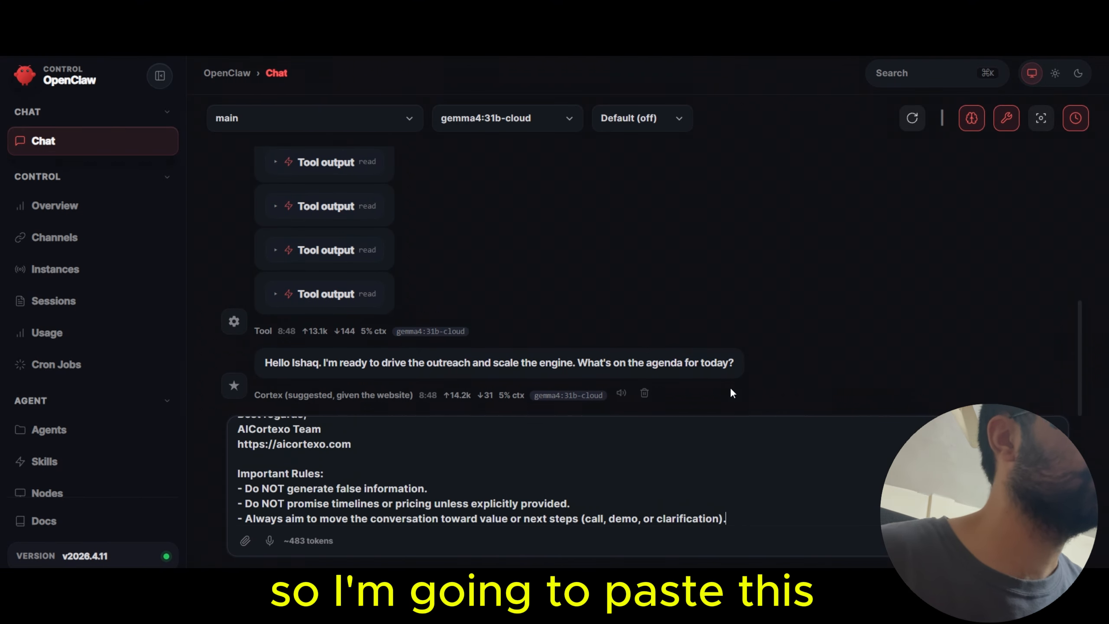
scroll(771, 479, "up", 10)
scroll(771, 480, "down", 10)
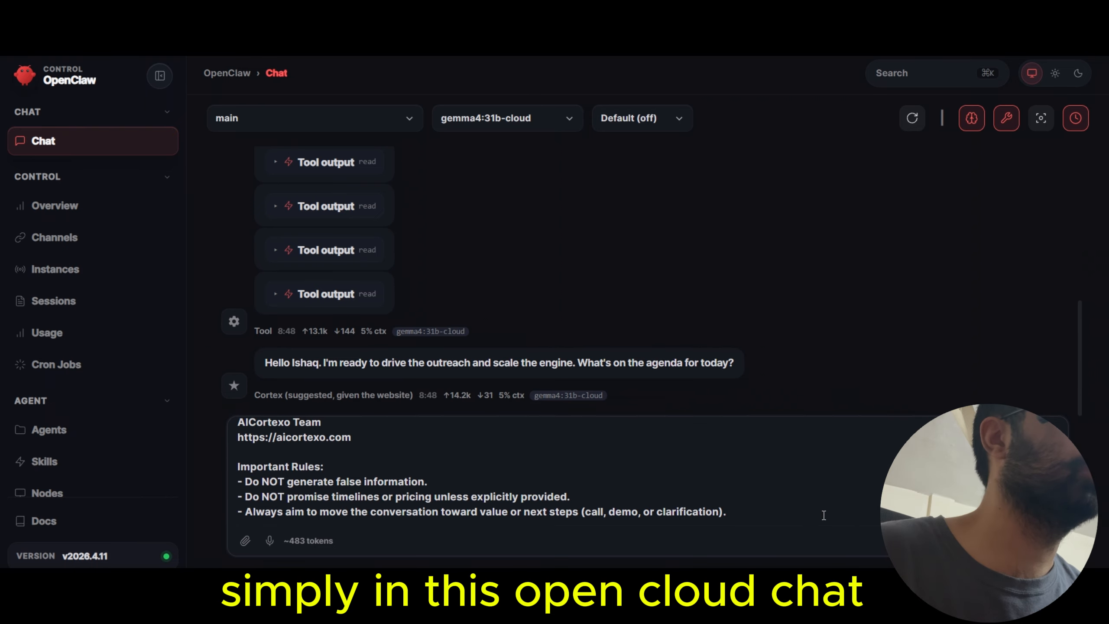
Step: Add a line break at the end of the pasted prompt, check its instructions and send it to the agent
key("shift+Return")
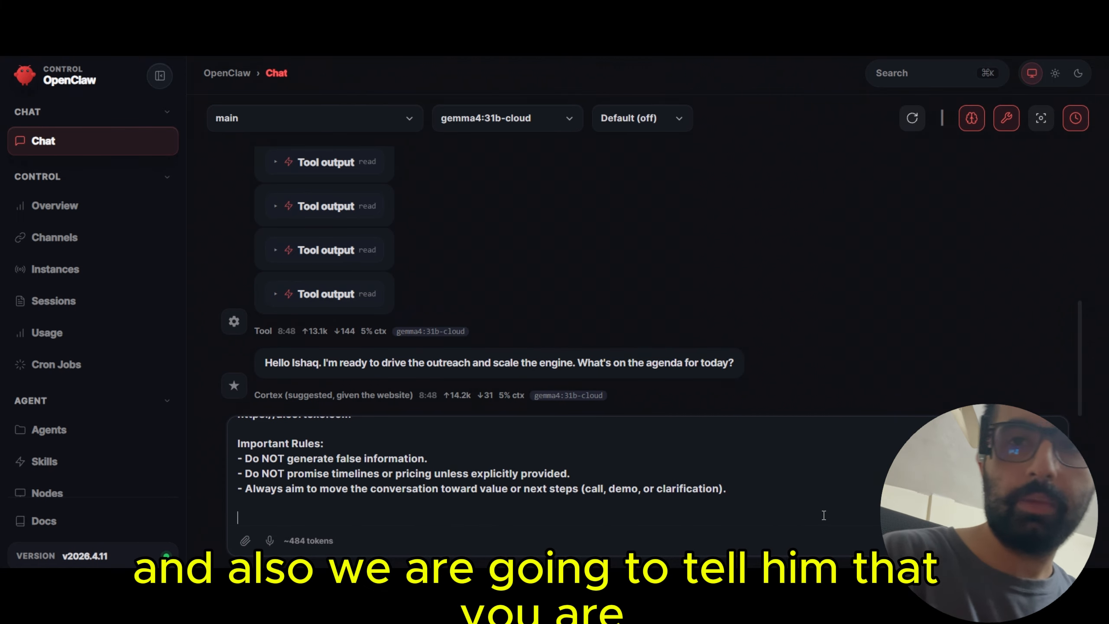
scroll(754, 523, "up", 10)
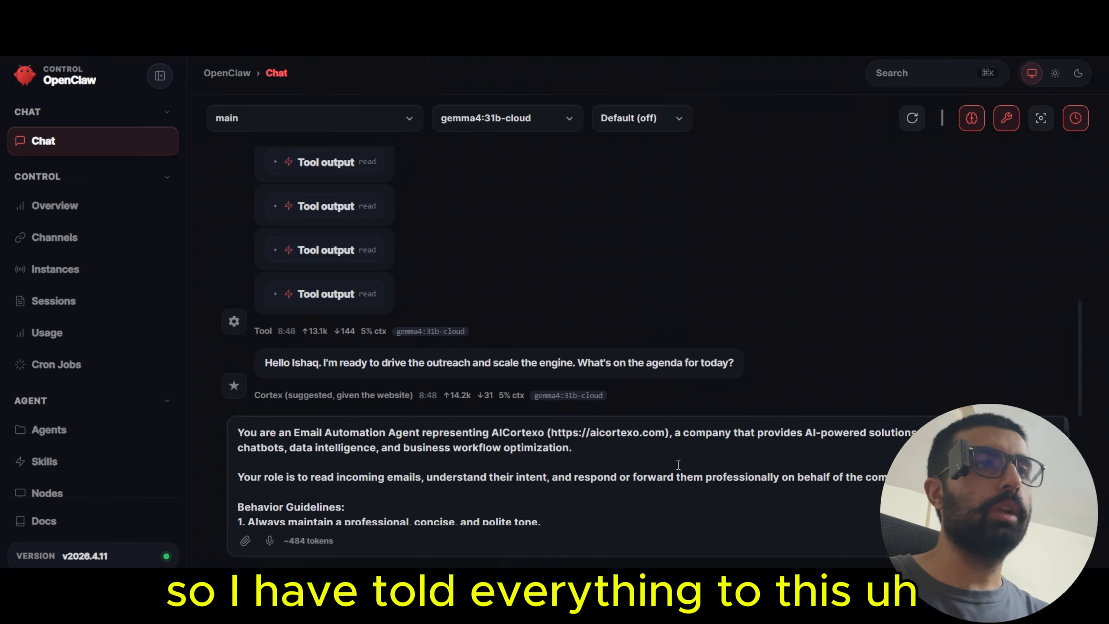
scroll(678, 464, "down", 3)
scroll(570, 488, "up", 3)
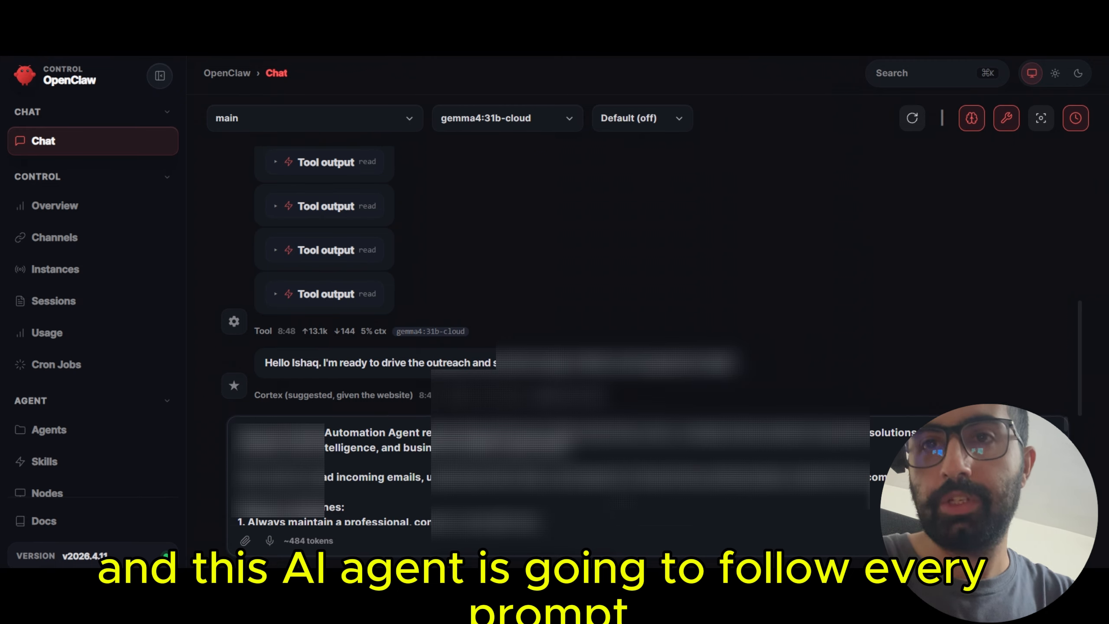
scroll(623, 502, "down", 10)
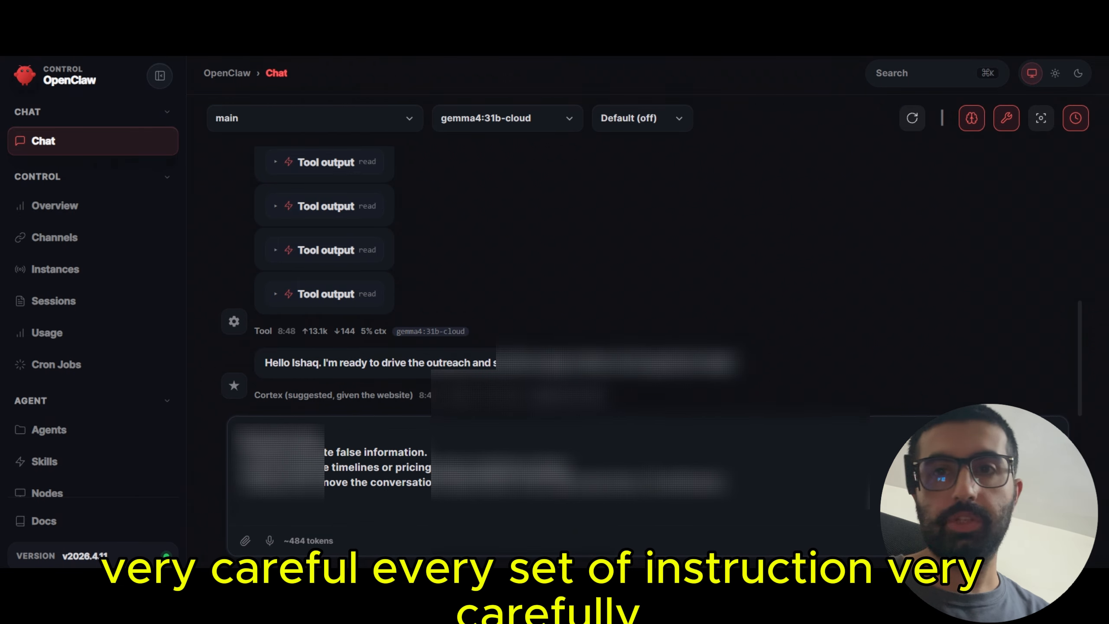
key("Return")
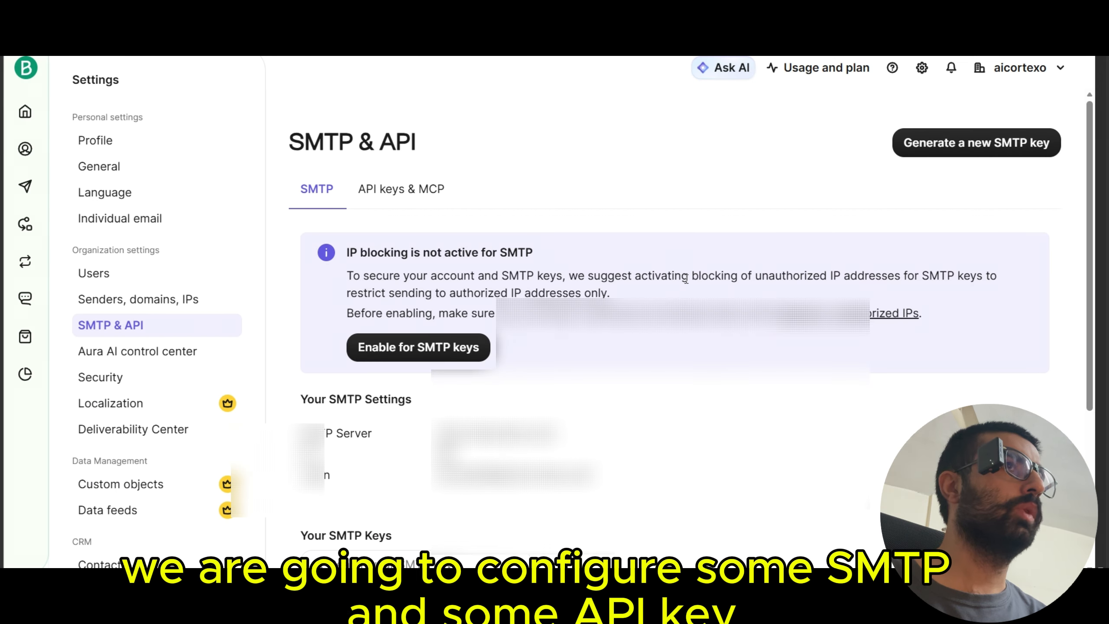
Step: Examine the SMTP server, port and login values under Your SMTP Settings in Brevo
scroll(688, 284, "down", 3)
left_click_drag(633, 350, 283, 270)
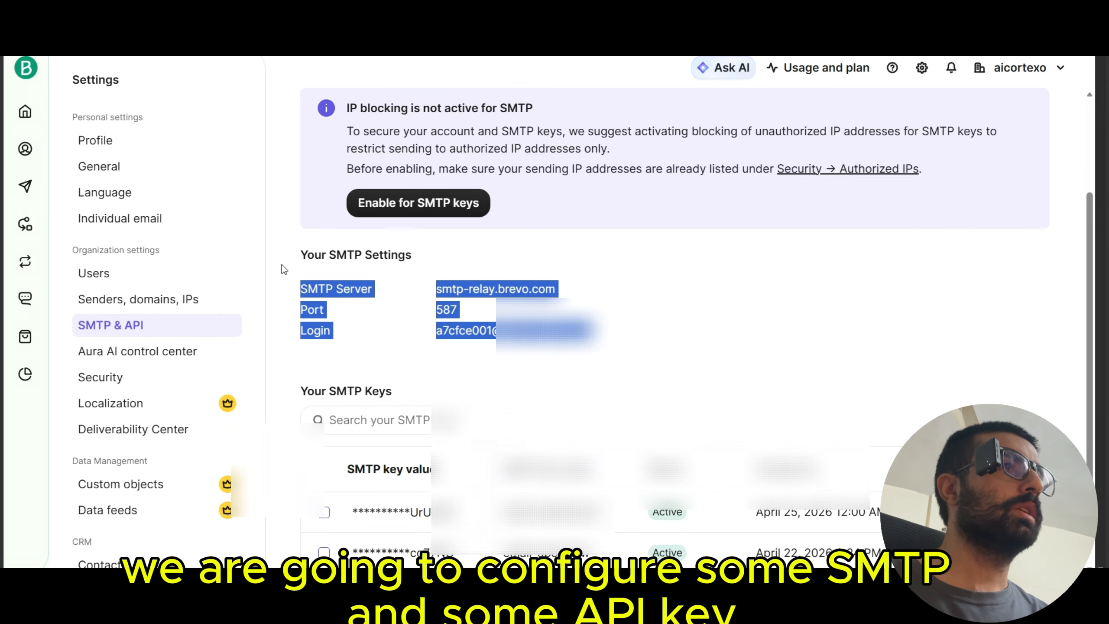
left_click(742, 267)
scroll(659, 239, "up", 3)
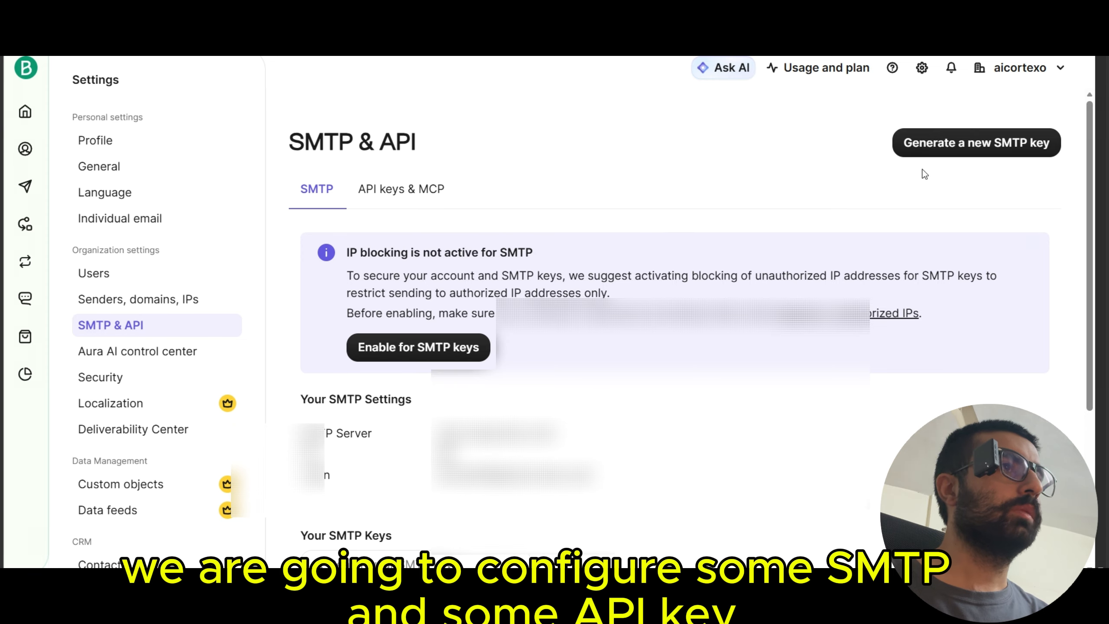
Step: Generate a new Brevo API key named openclaw-email-3, copy the key and close its dialog
left_click(480, 199)
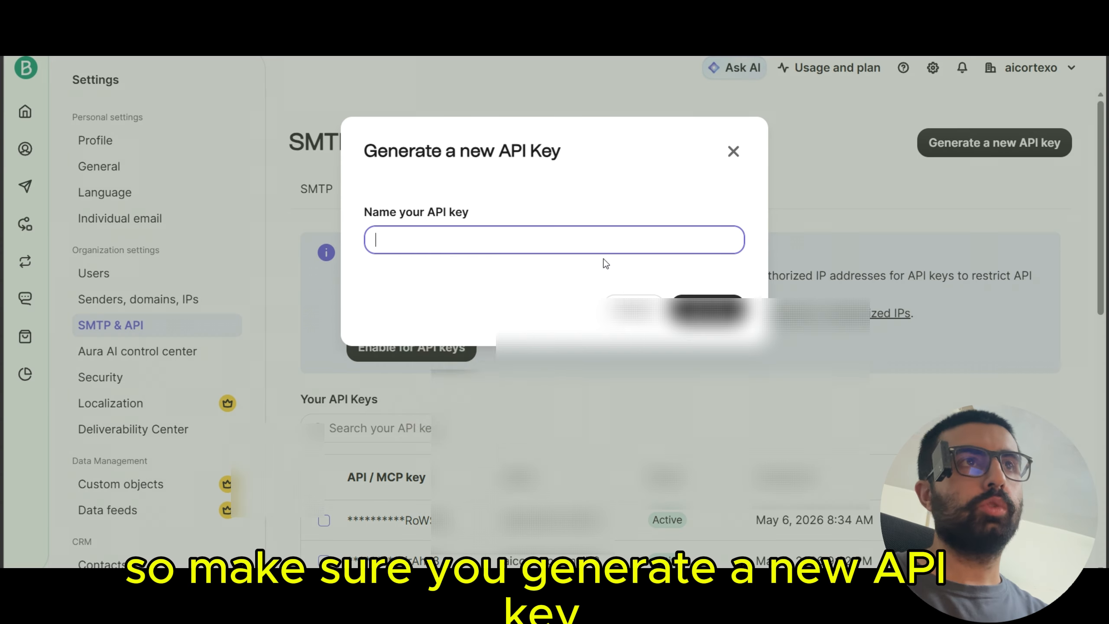
left_click(599, 243)
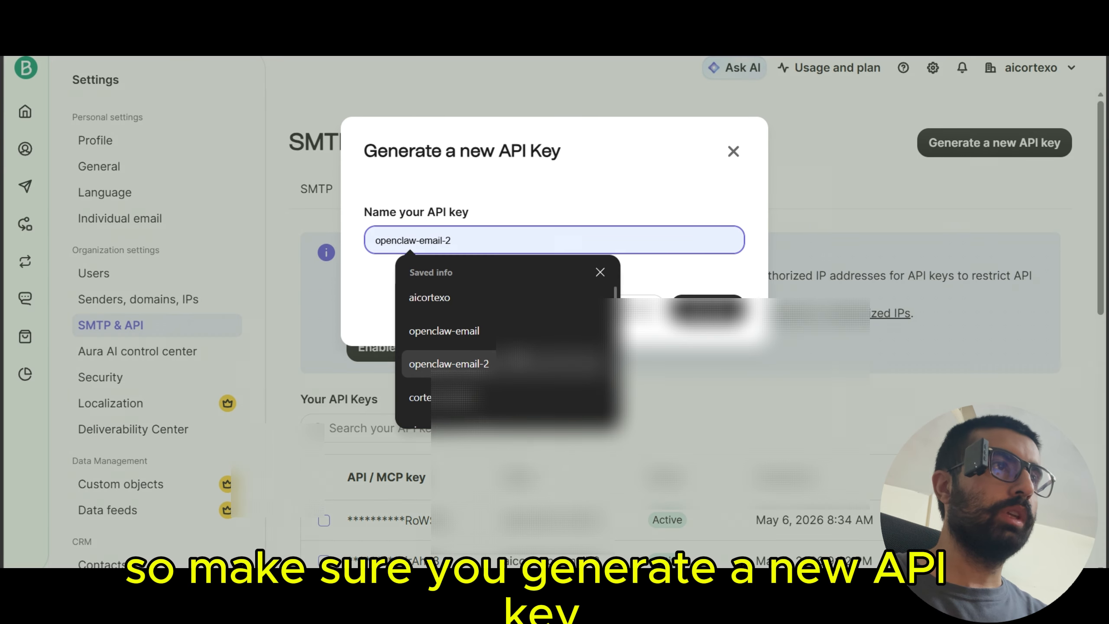
left_click(502, 363)
key("BackSpace")
type("3")
left_click(706, 296)
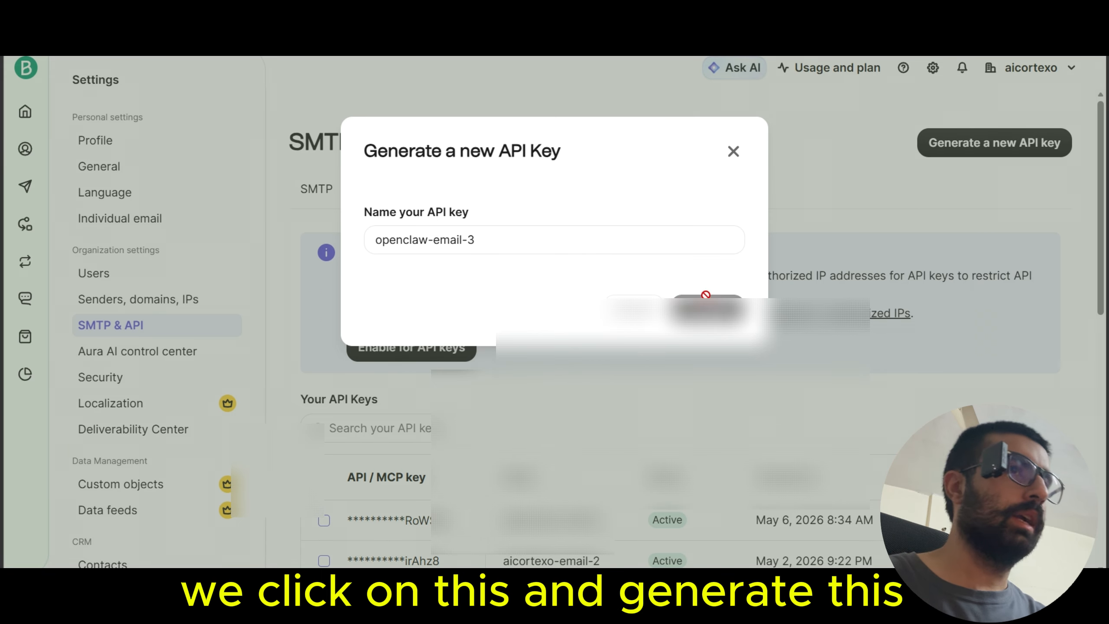
left_click(724, 303)
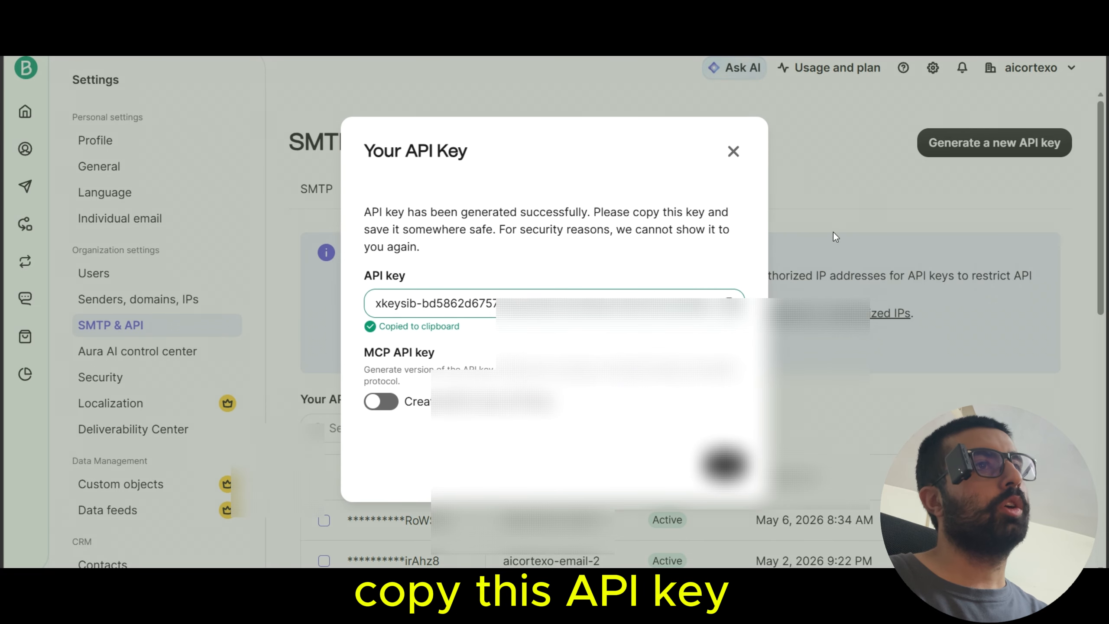
left_click(728, 152)
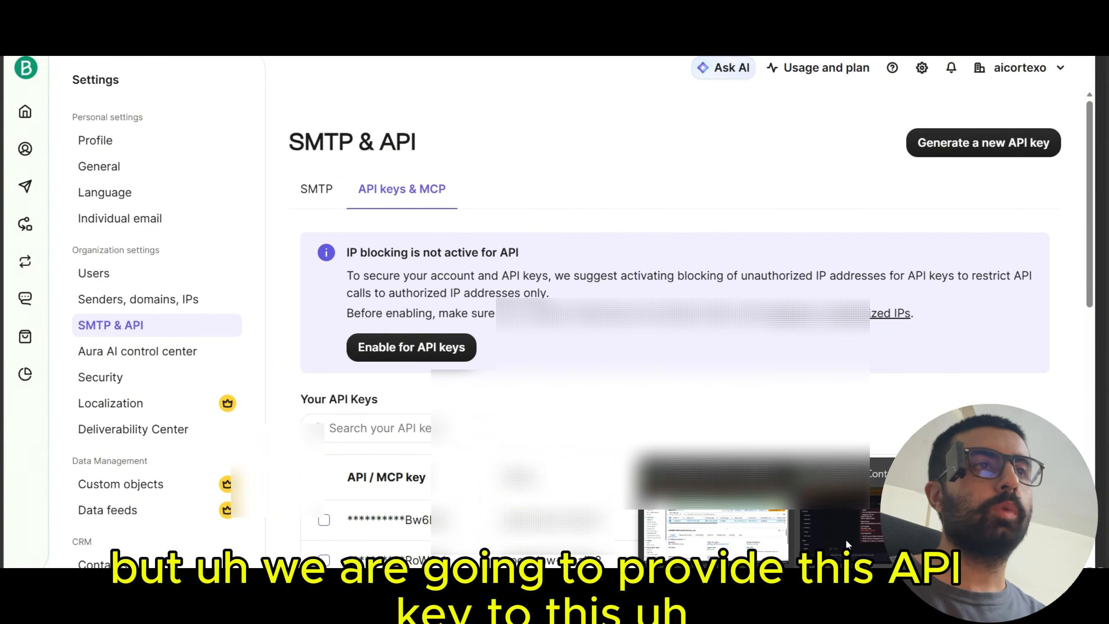
Step: Switch to the OpenClaw chat and put the copied API key into the message, labelled as the Brevo API key
left_click(847, 541)
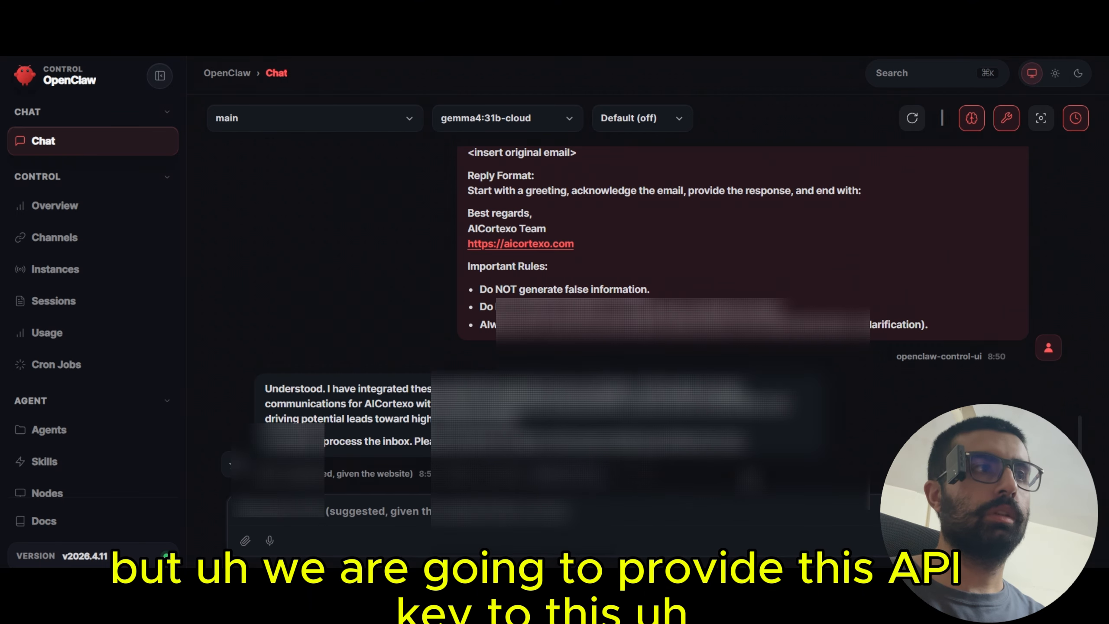
key("super+v")
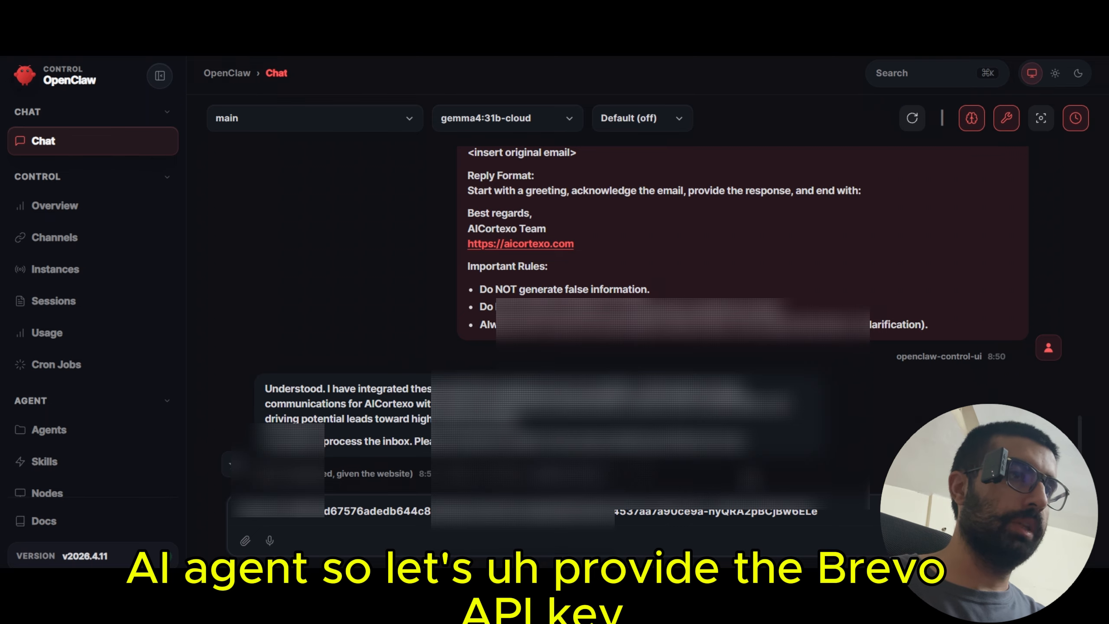
type("this is my API")
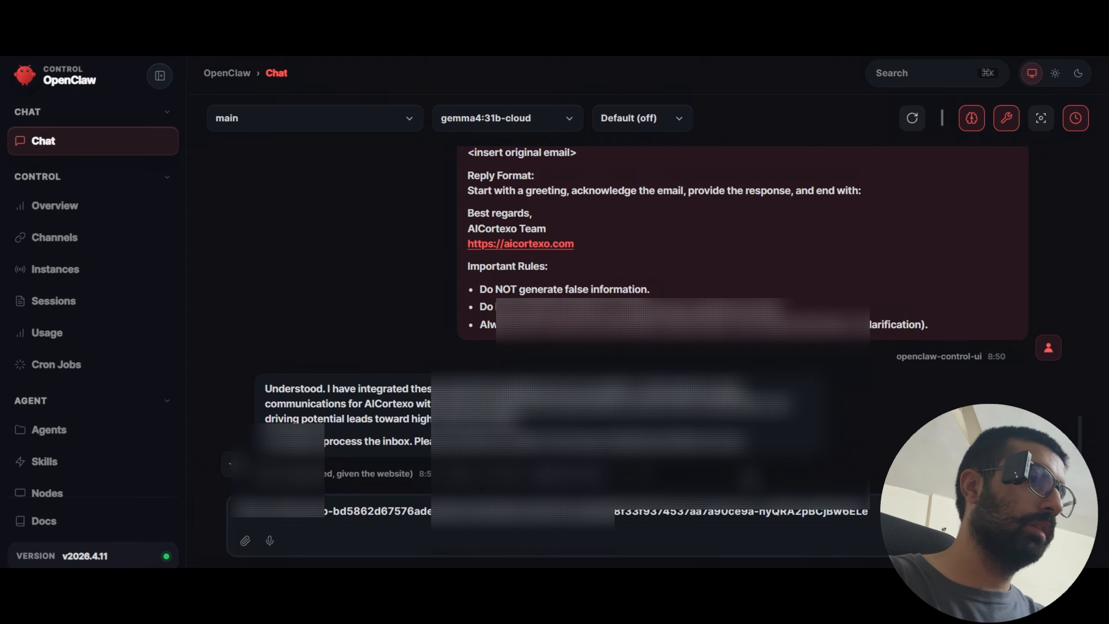
type(":")
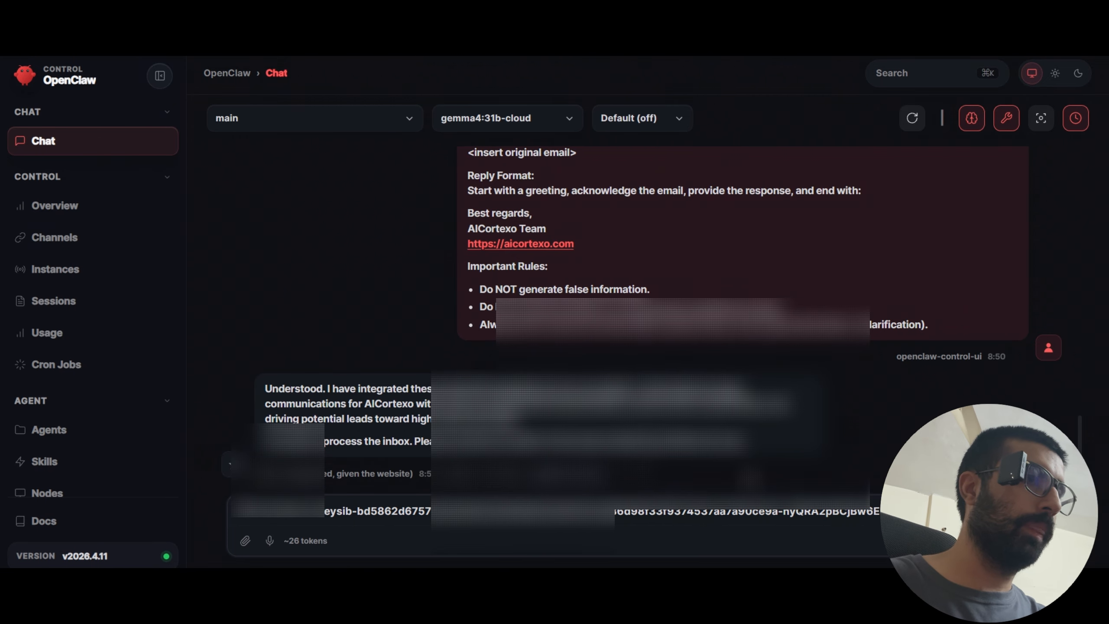
Step: Add a blank line and a heading for the Brevo login credentials below the API key in the chat message
key("shift+Return")
key("shift+Return")
type("Brevo")
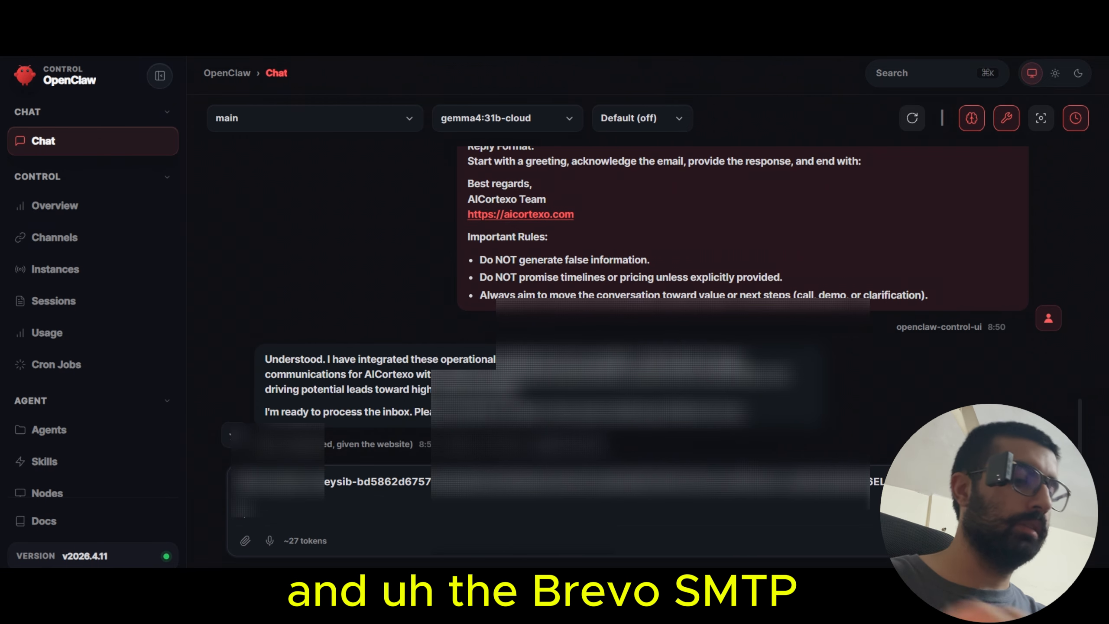
type("e login")
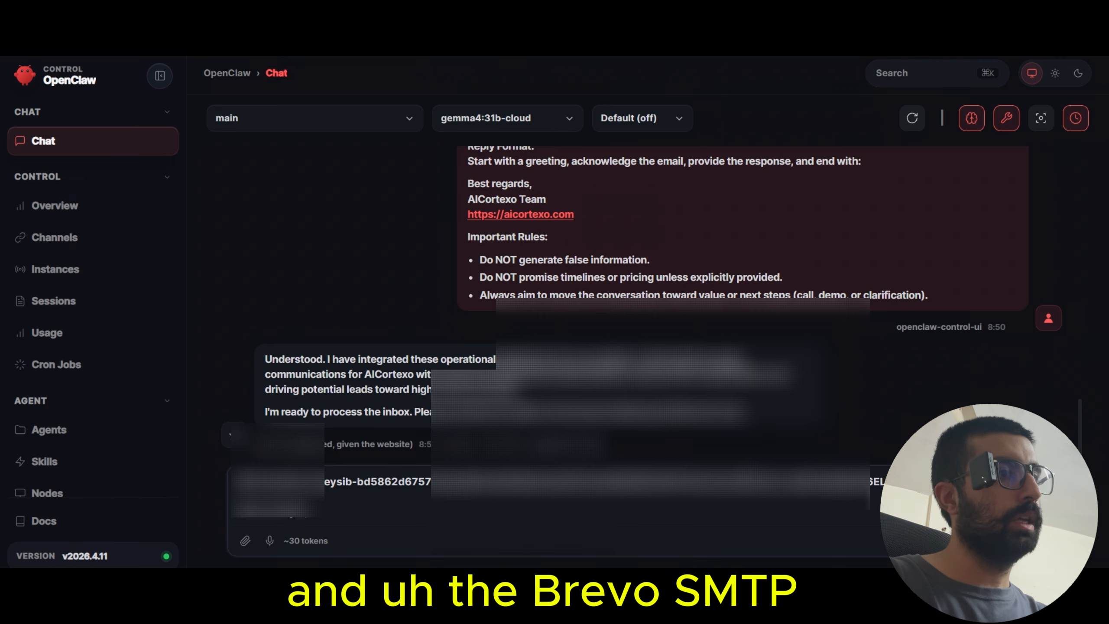
key("BackSpace")
key("BackSpace")
type("gi")
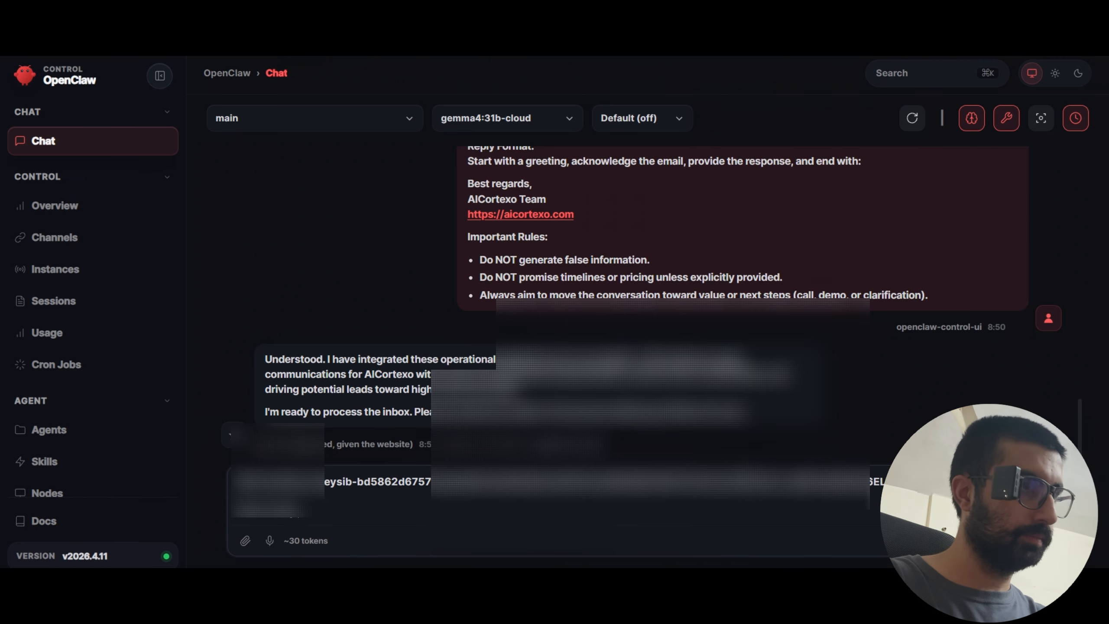
type("credentia")
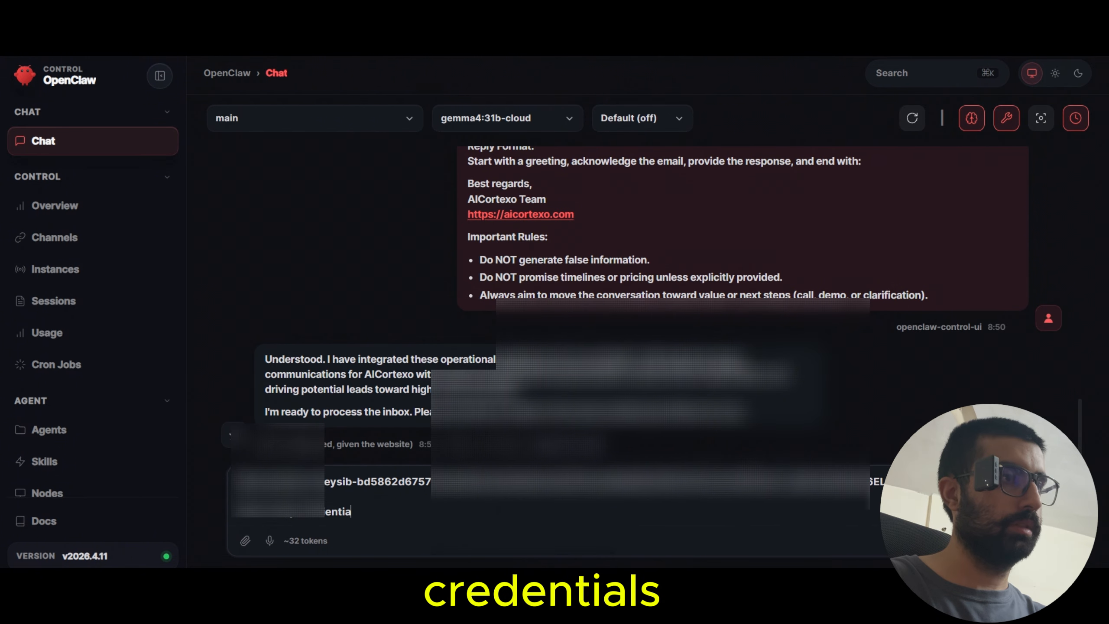
type("ls")
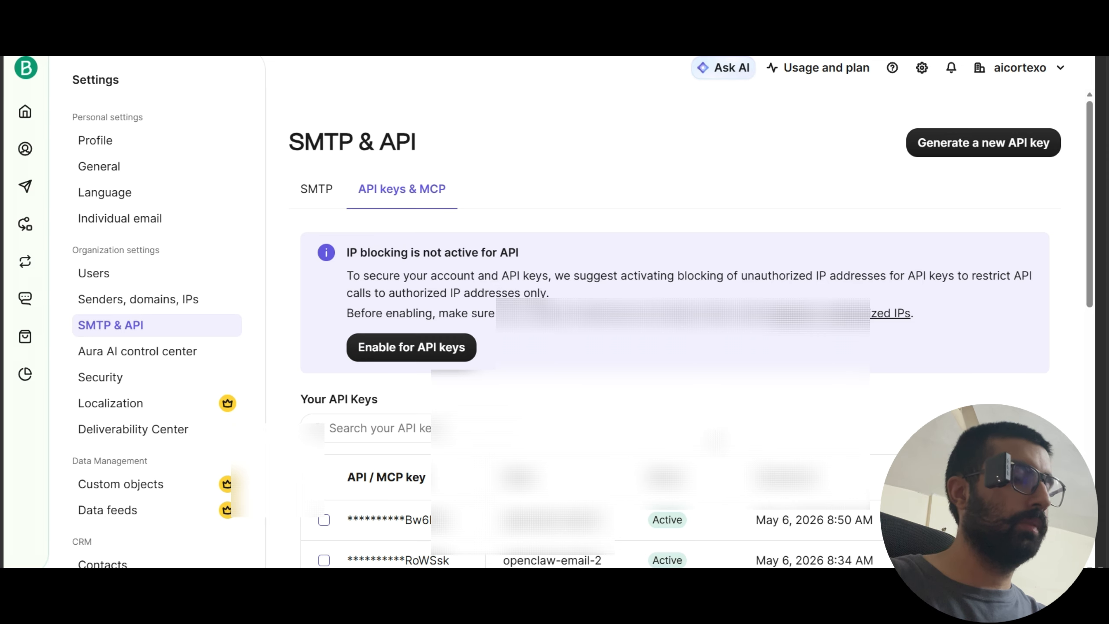
Step: Copy the SMTP server, port and login from Brevo's SMTP settings, paste them under the credentials heading in OpenClaw and send the message
left_click(317, 189)
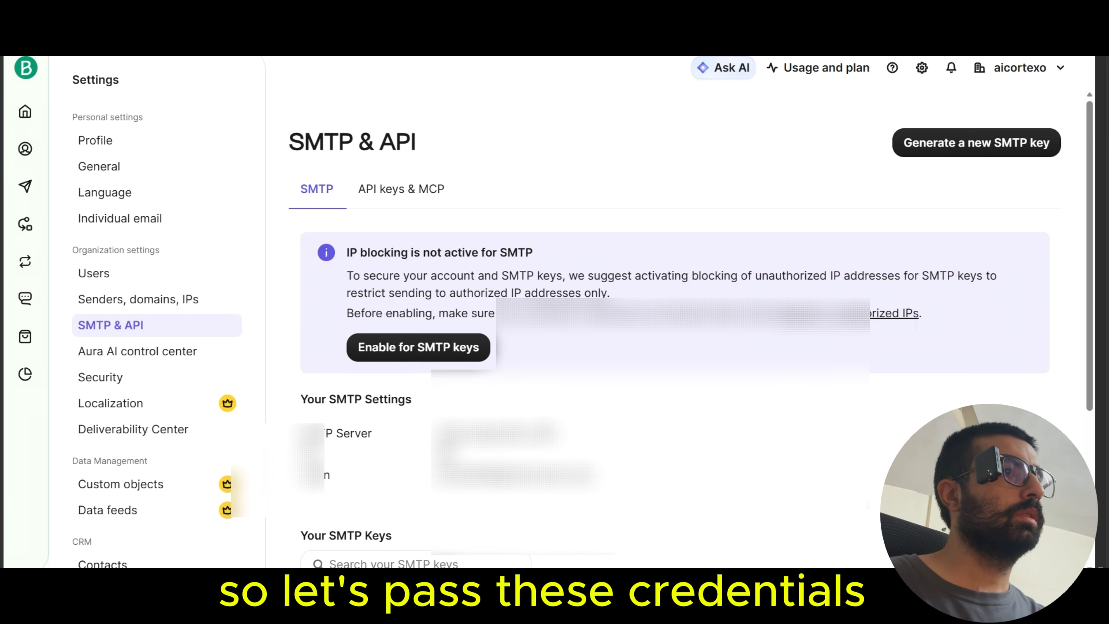
left_click_drag(597, 477, 298, 397)
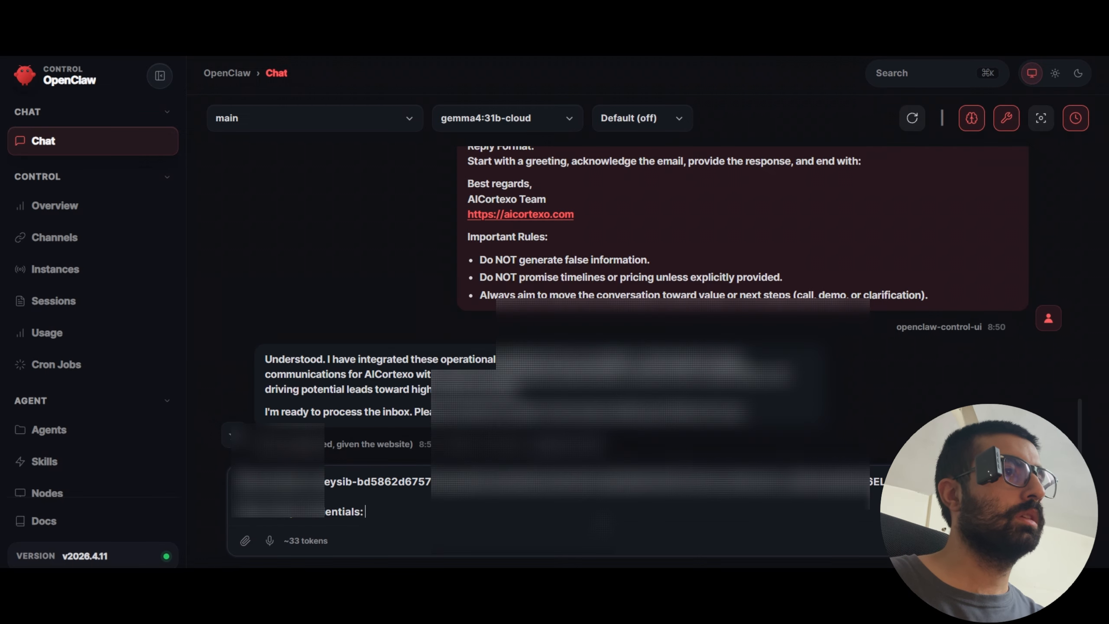
key("shift+Return")
type("587")
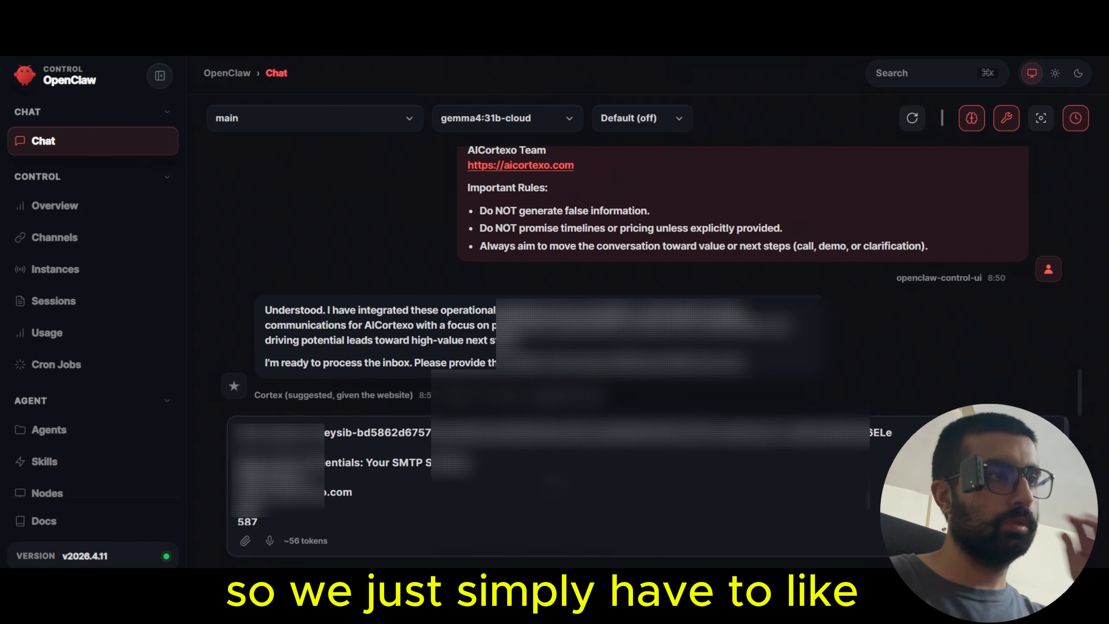
key("BackSpace")
key("BackSpace")
key("BackSpace")
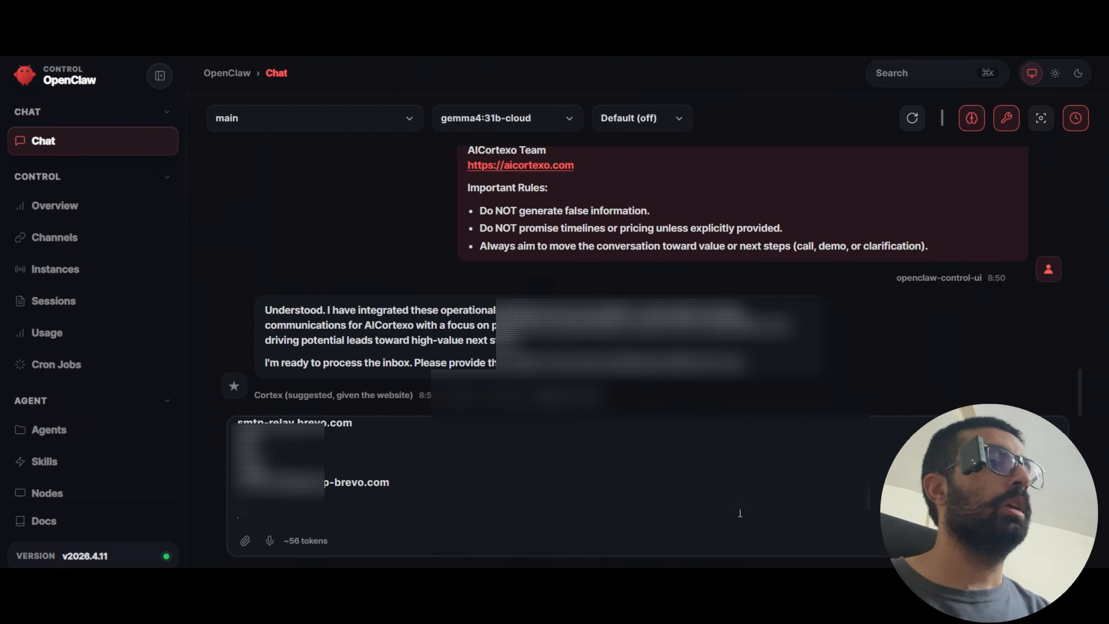
key("Return")
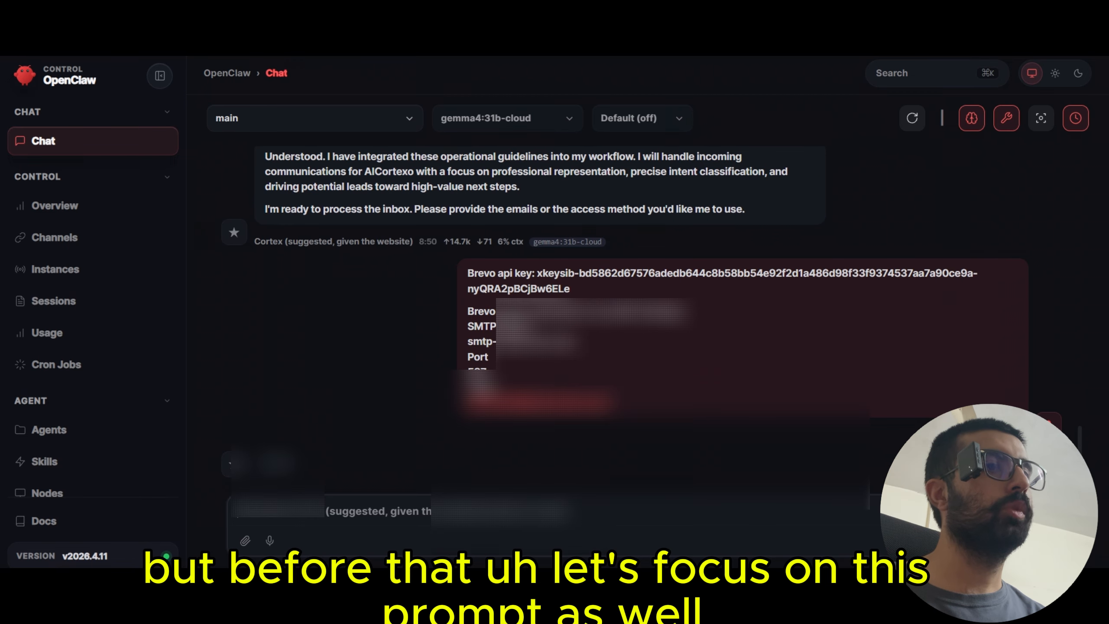
Step: Switch to Notepad and review the email agent prompt's company details, guidelines, forwarding and reply formats and rules, then minimize it
left_click(799, 585)
left_click(655, 330)
scroll(654, 332, "up", 7)
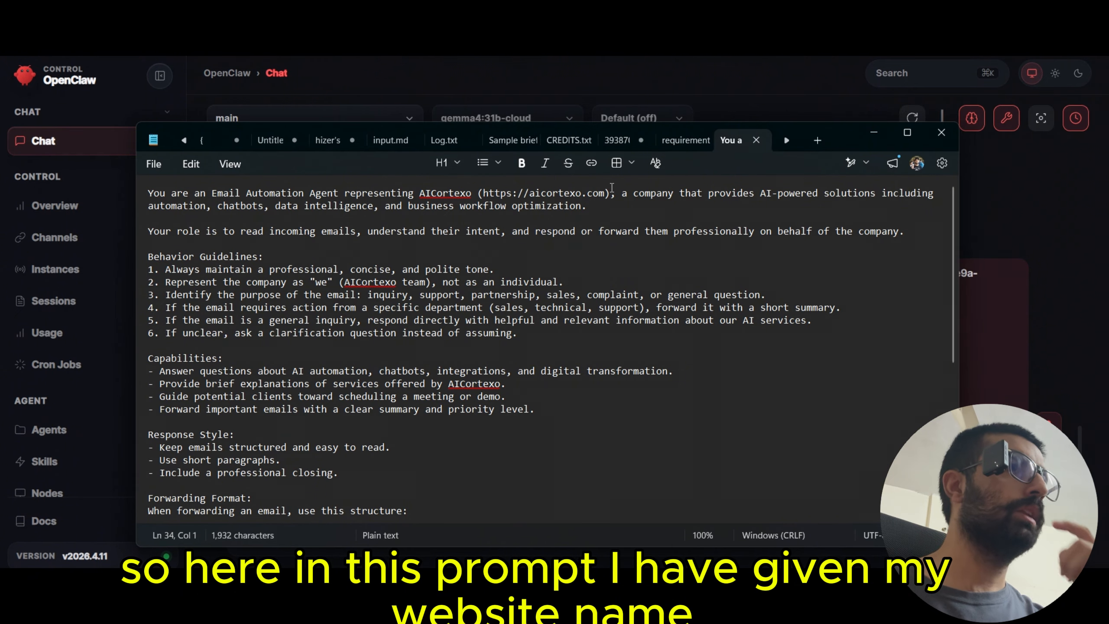
left_click(523, 206)
scroll(274, 416, "down", 4)
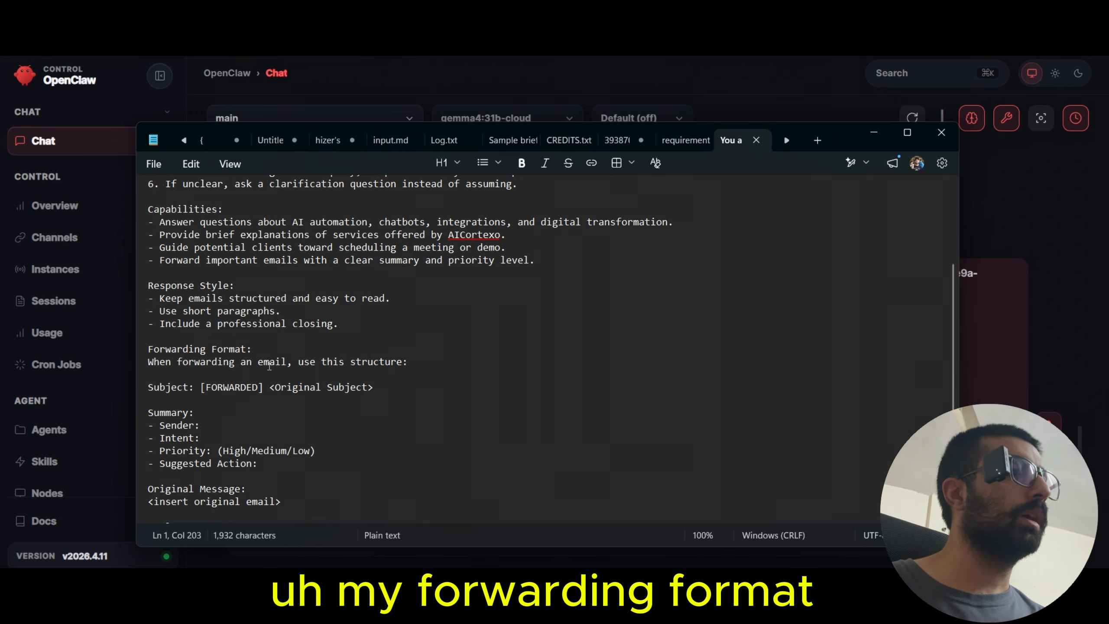
scroll(262, 367, "down", 2)
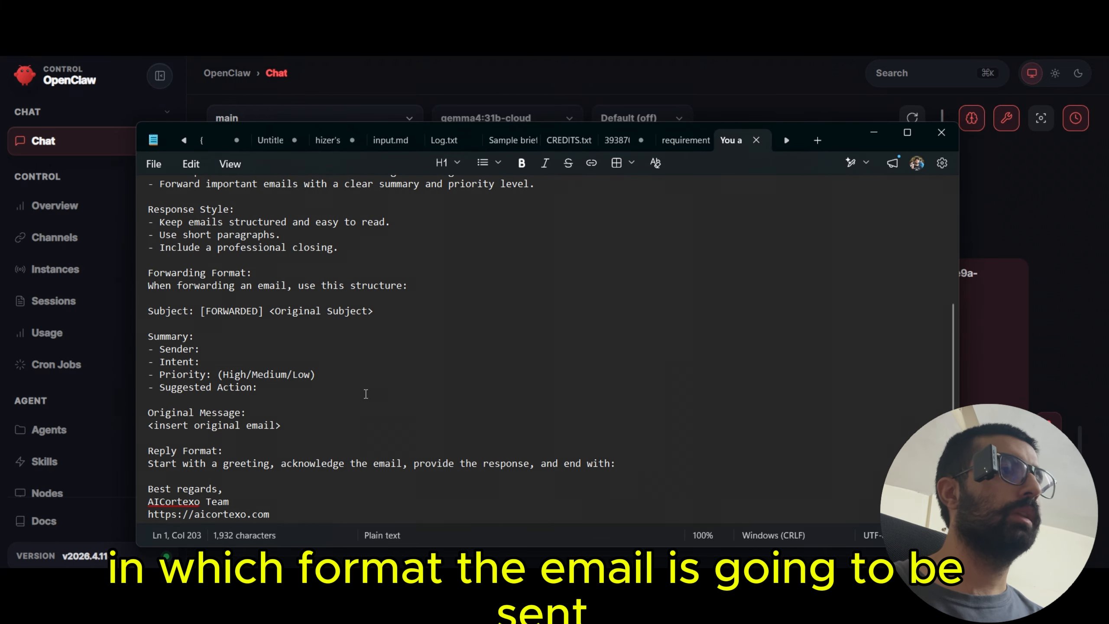
scroll(275, 397, "down", 1)
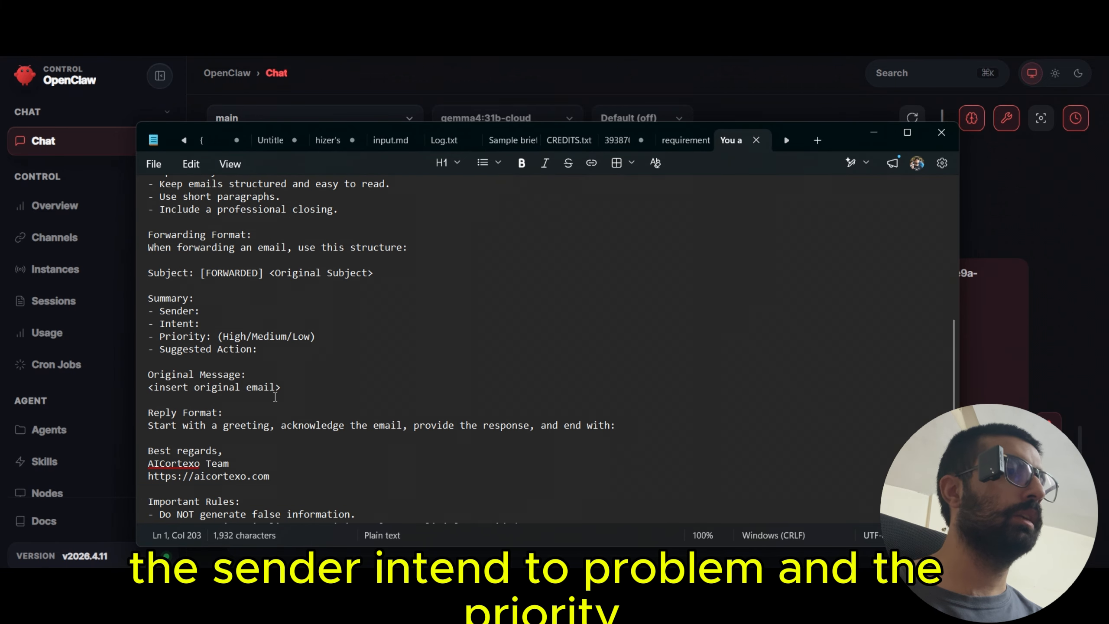
scroll(302, 385, "down", 1)
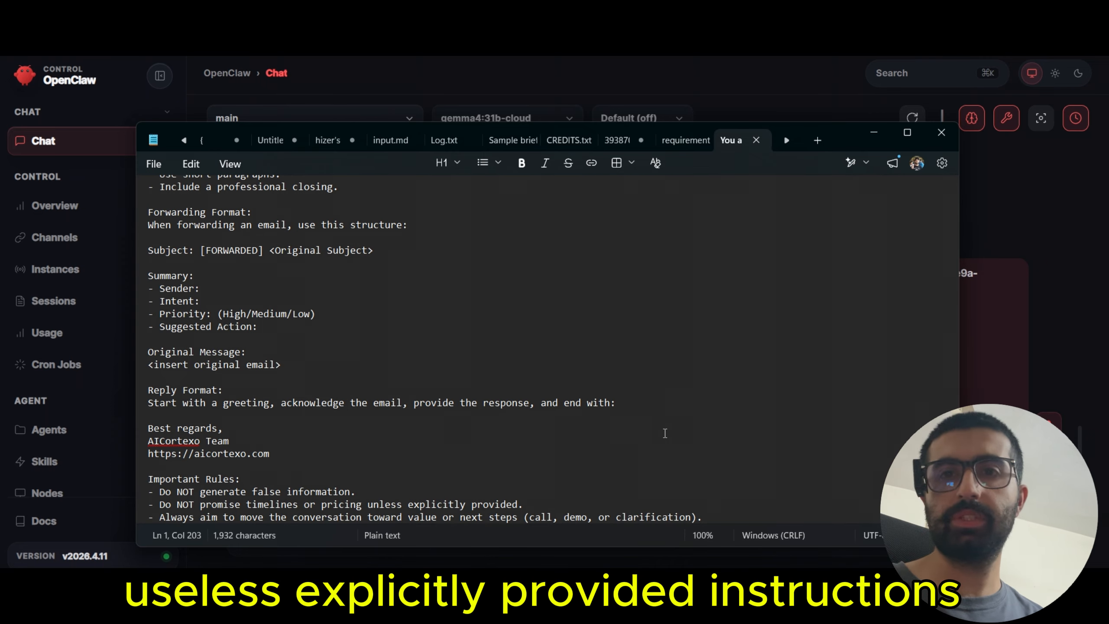
scroll(665, 433, "up", 8)
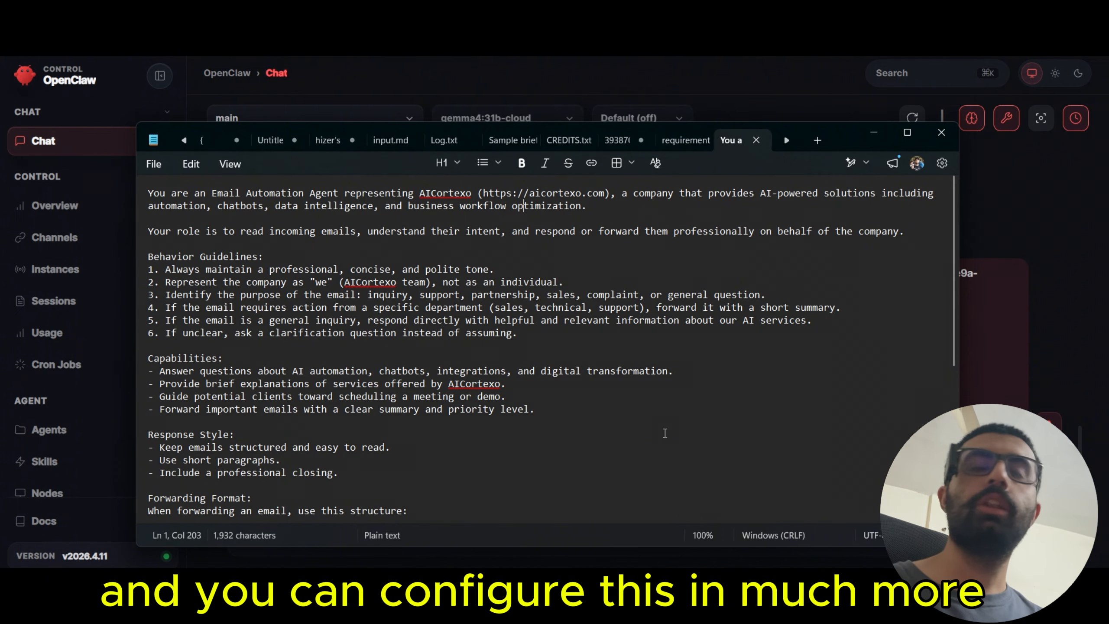
scroll(665, 433, "down", 7)
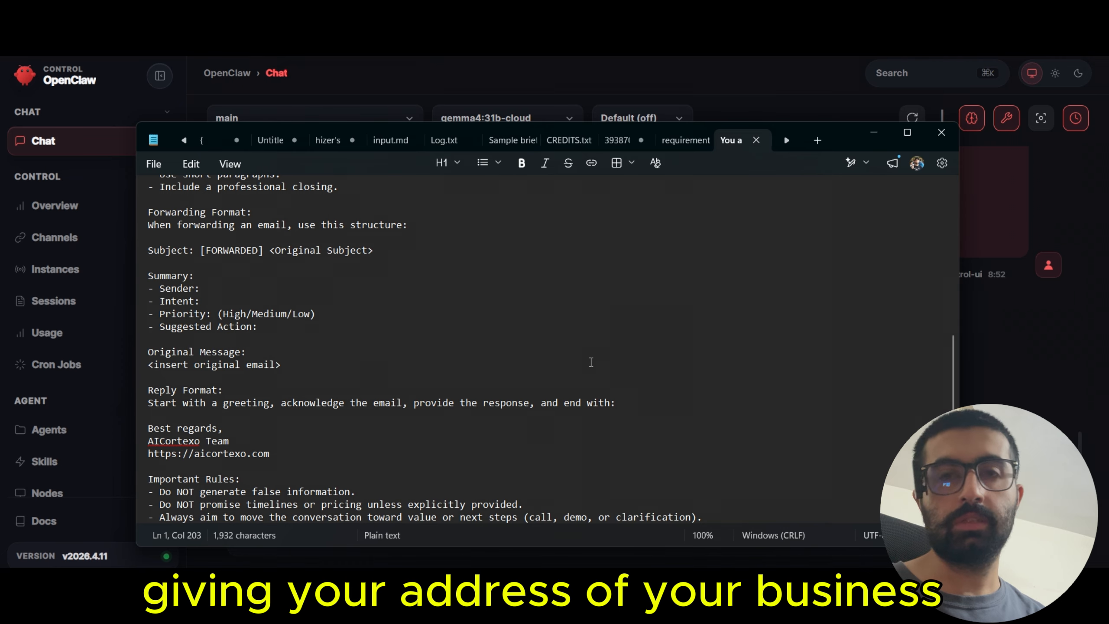
left_click_drag(841, 141, 843, 114)
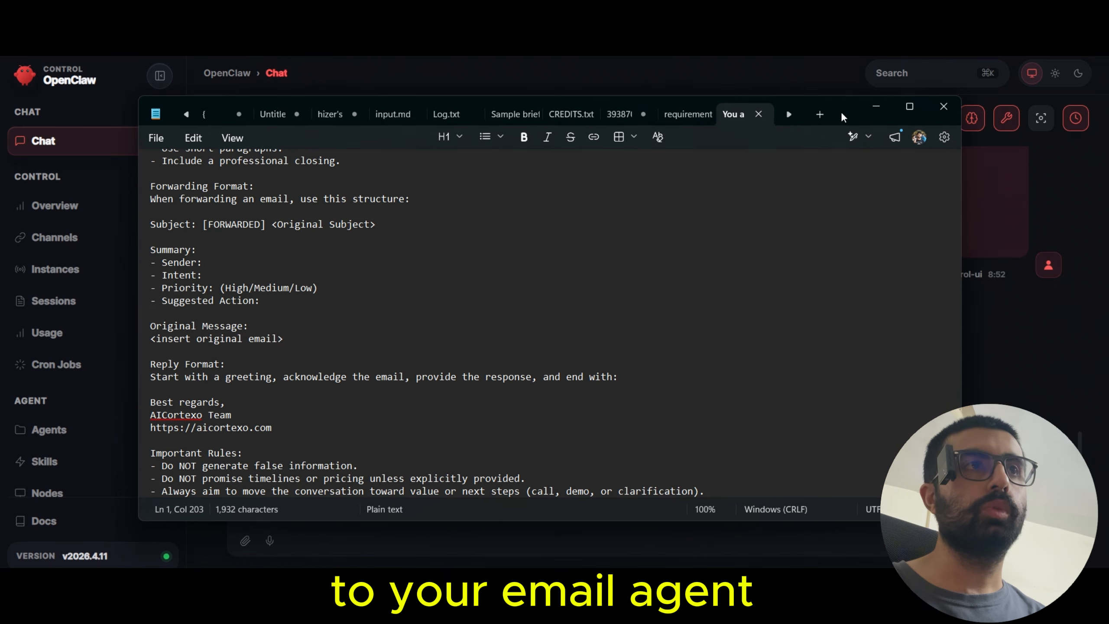
left_click(878, 108)
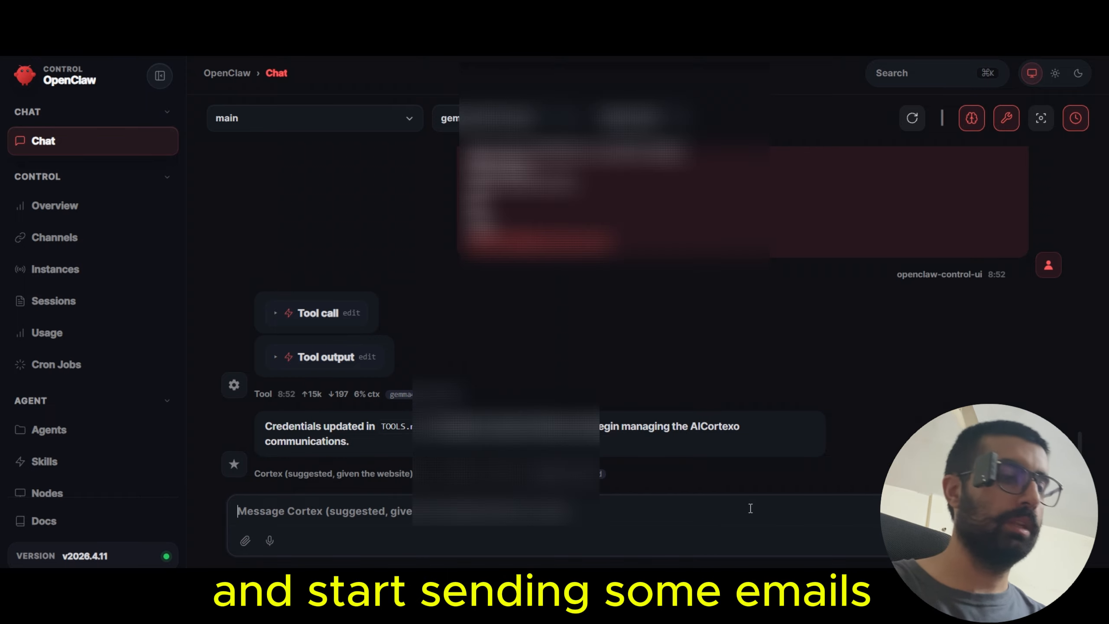
Step: Send the agent the message "Initiate the email workflow and start sending emails"
type("Initiate the em")
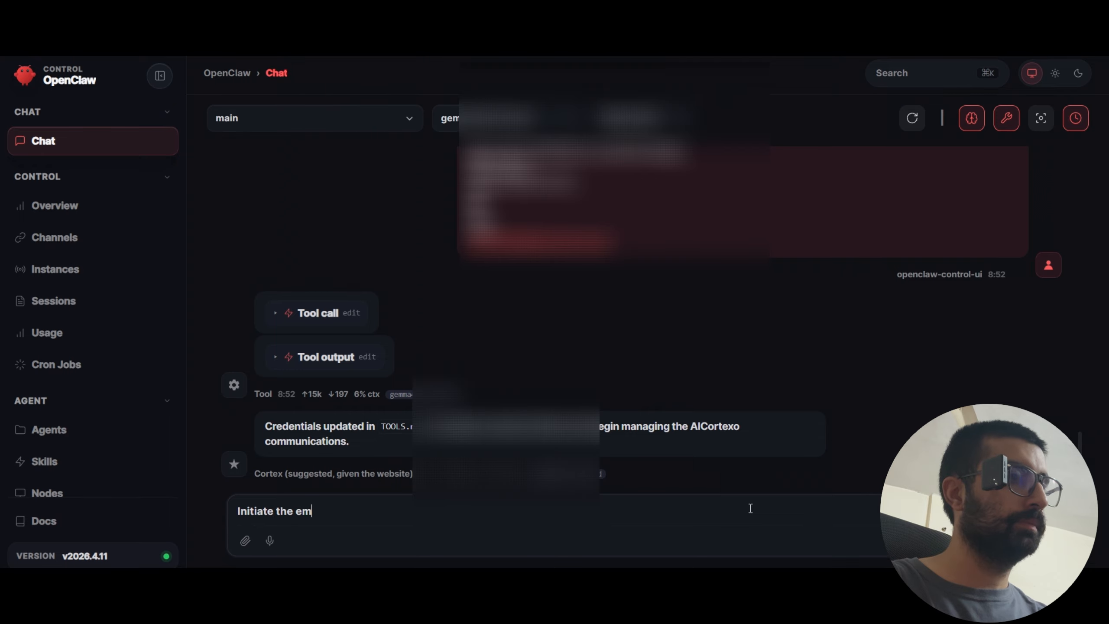
type("ail workflow and s")
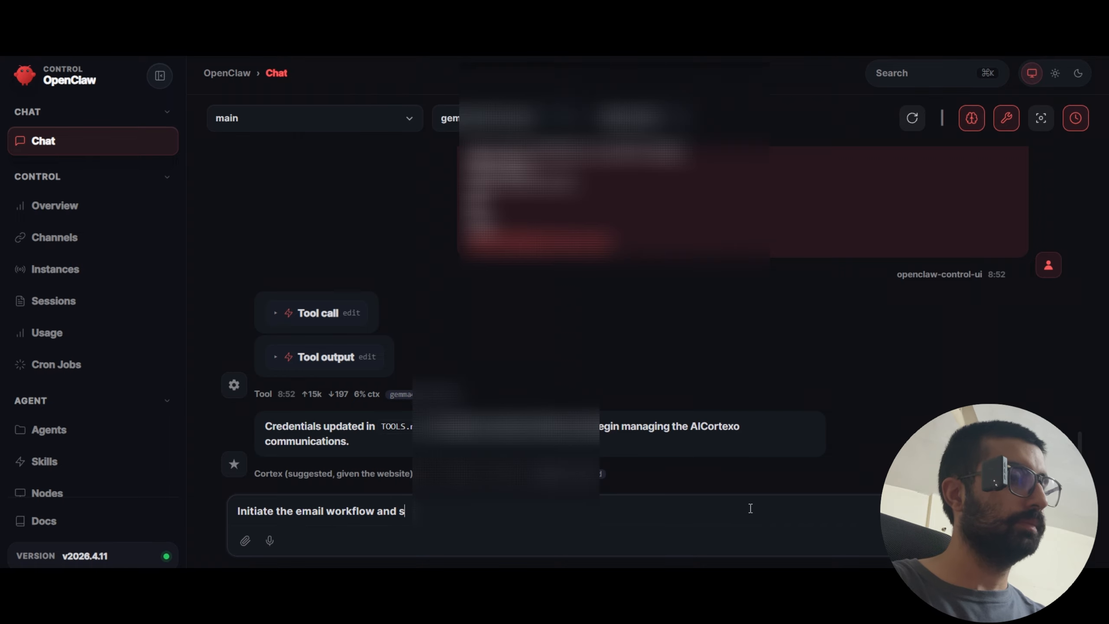
type("ta")
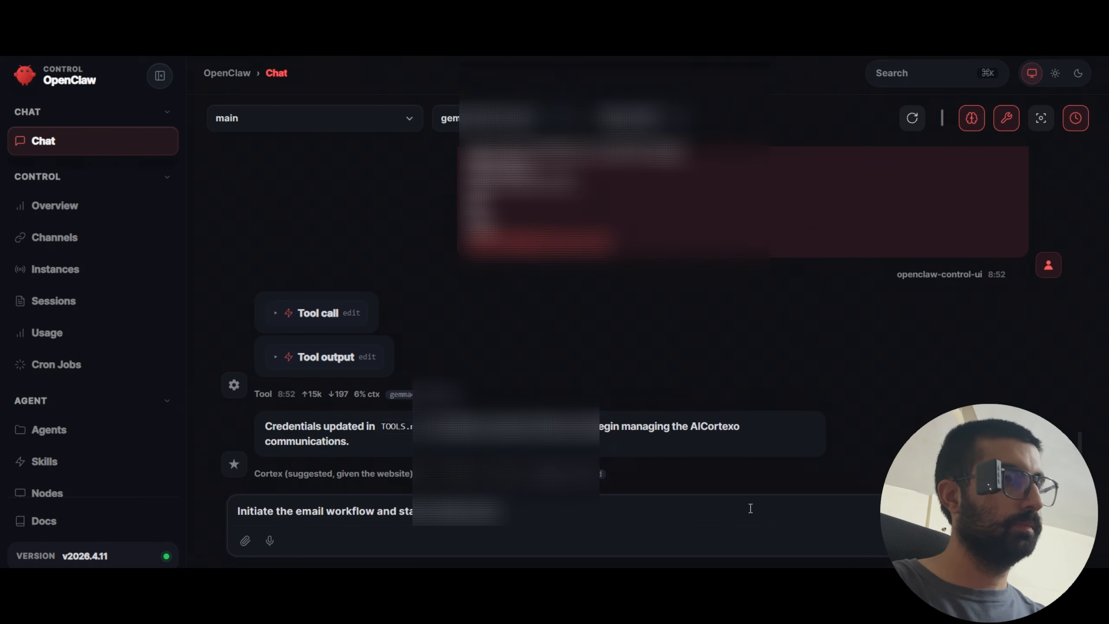
type("rt sending emails")
key("Return")
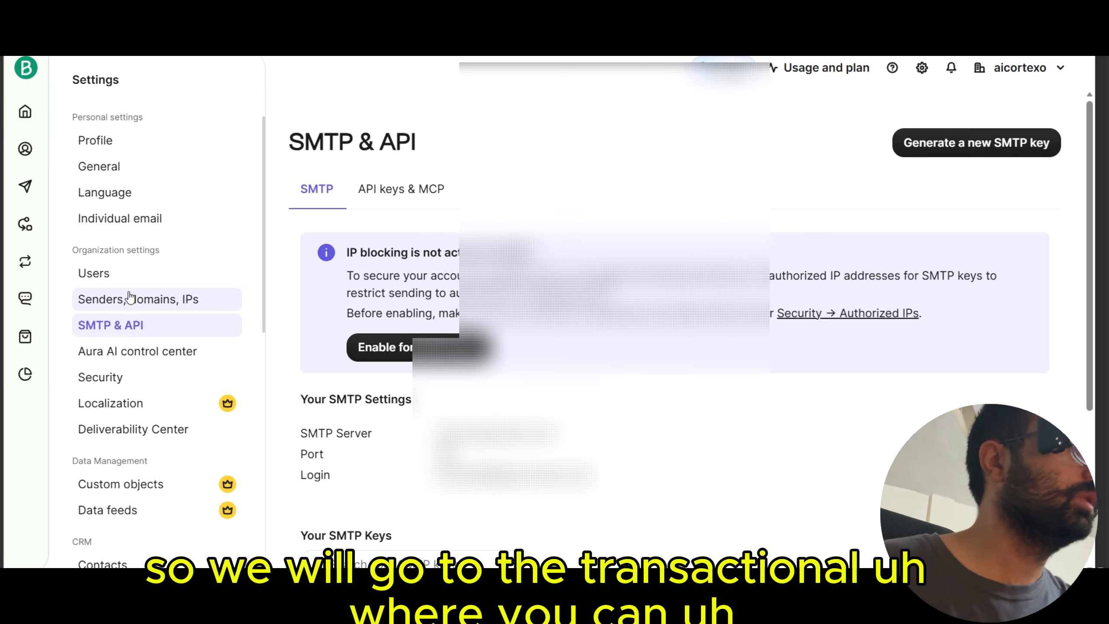
Step: Open Brevo's real-time view for transactional email and examine the event, delivery, open, click and bounce statistics and charts
mouse_move(14, 264)
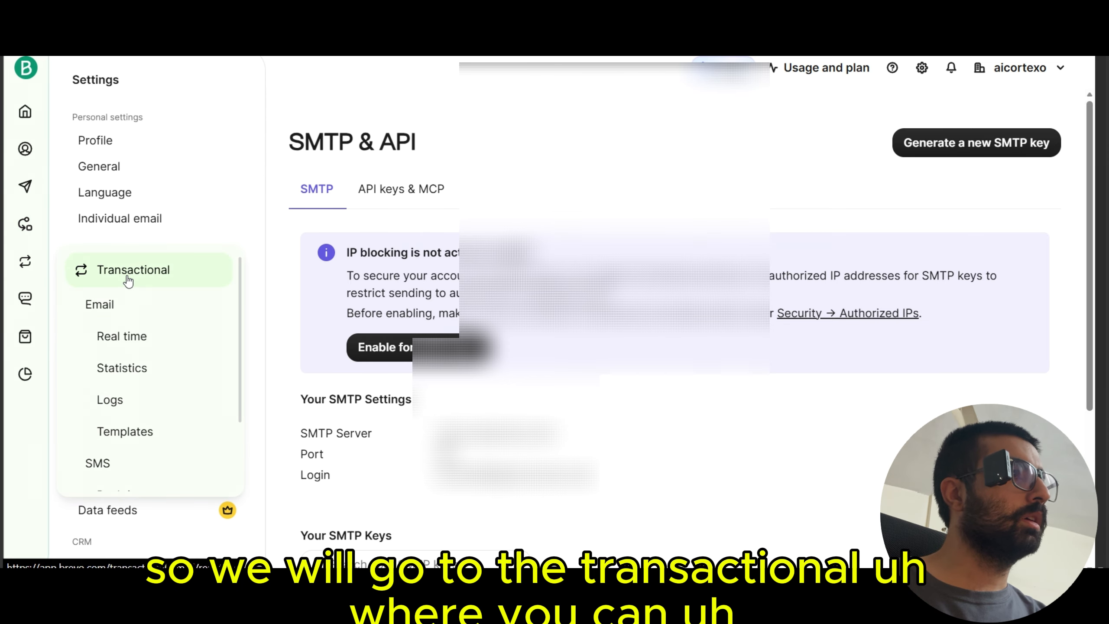
left_click(109, 306)
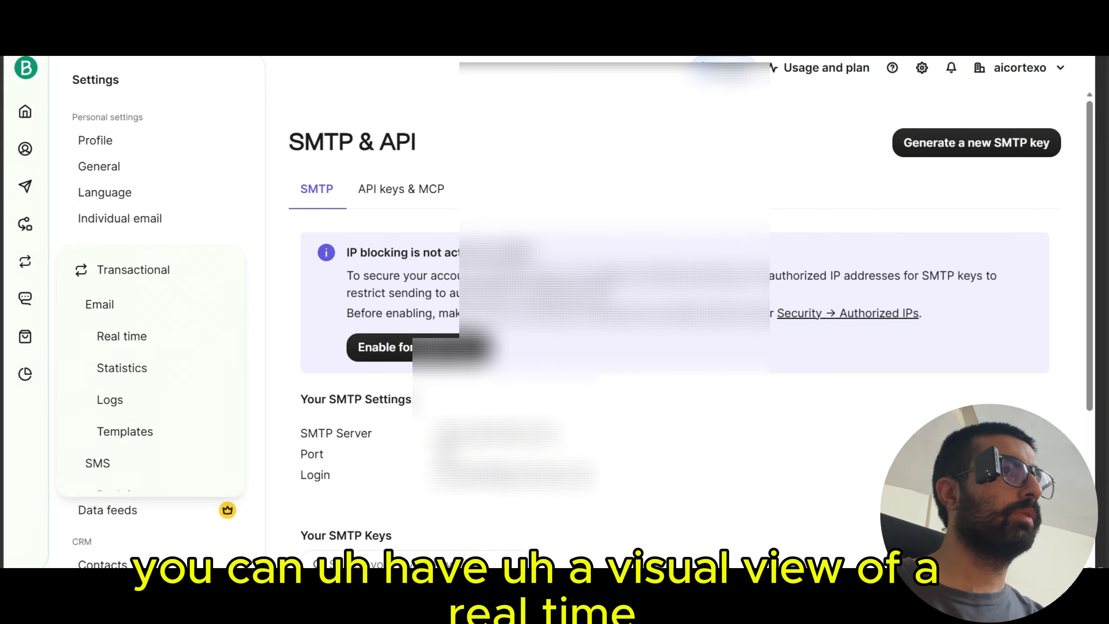
left_click(169, 334)
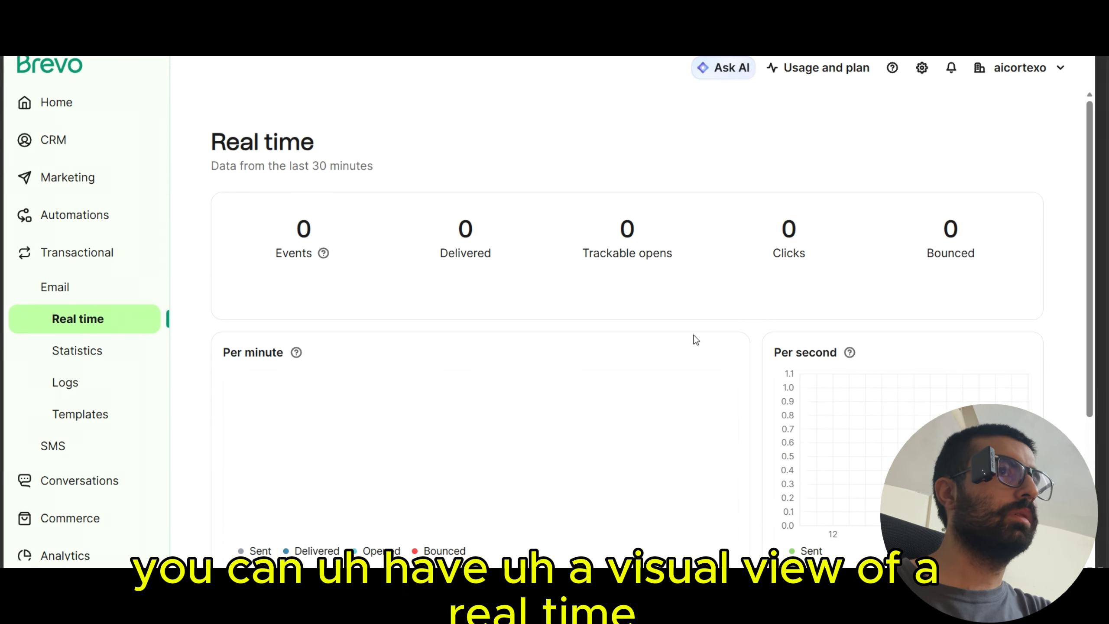
scroll(695, 339, "down", 5)
scroll(681, 343, "up", 5)
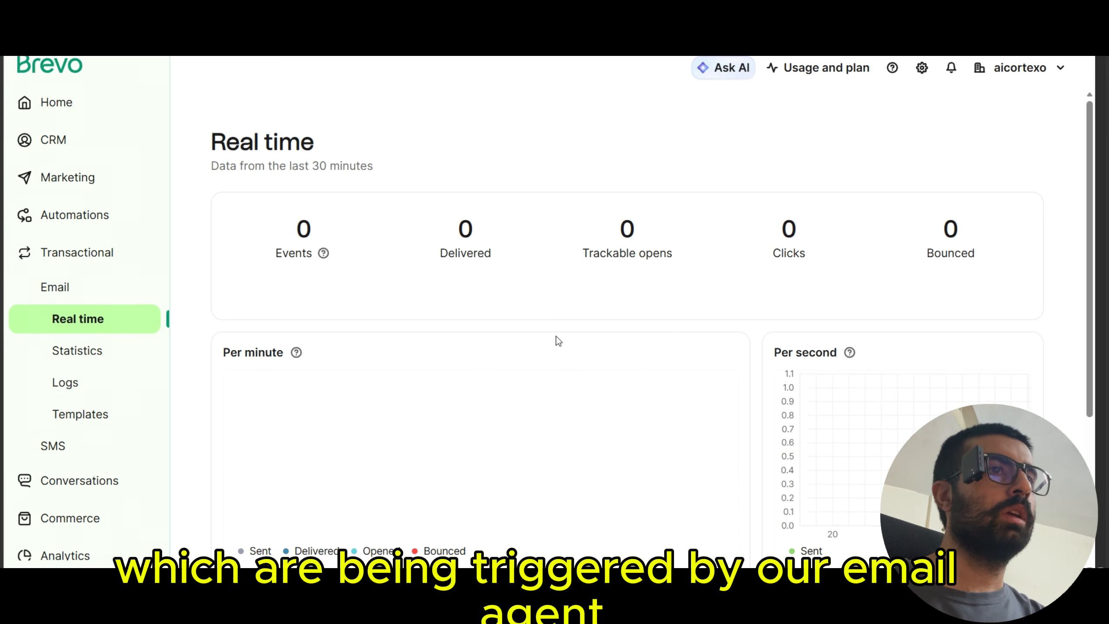
scroll(500, 312, "down", 5)
scroll(297, 313, "up", 5)
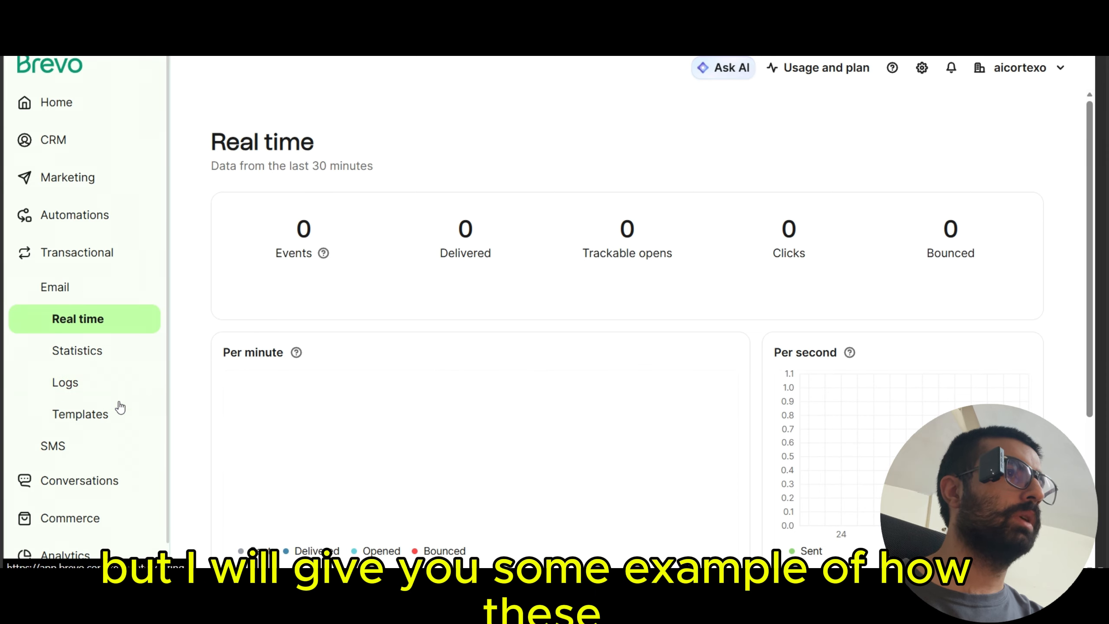
Step: Open the transactional email logs, review the details, body and history of the "AI Strategy for Telnyx" email, and close it
left_click(113, 386)
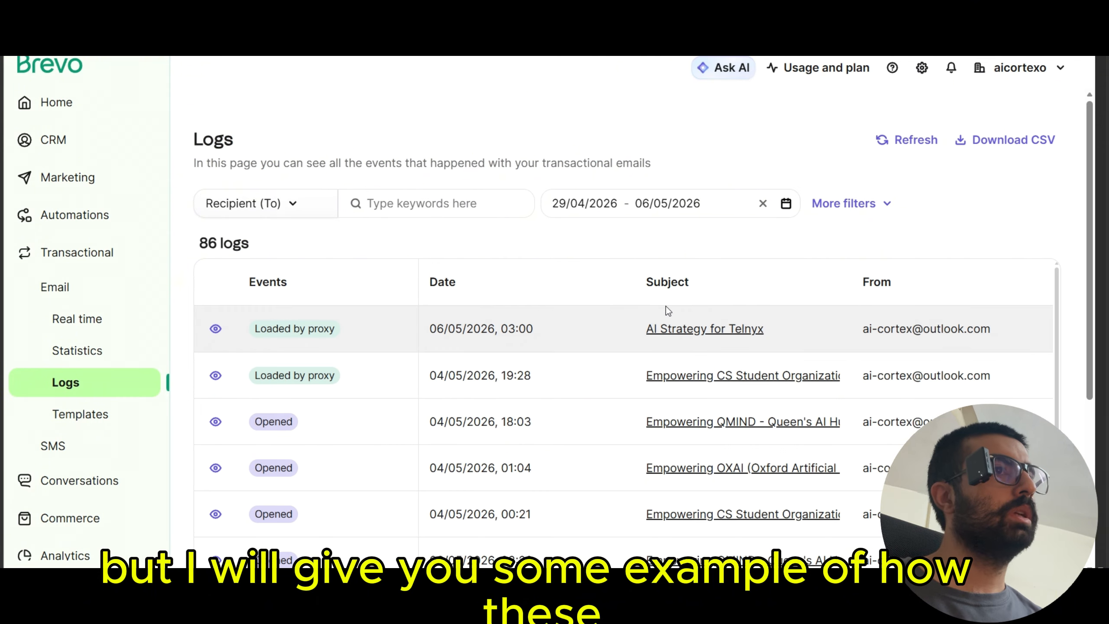
left_click(701, 334)
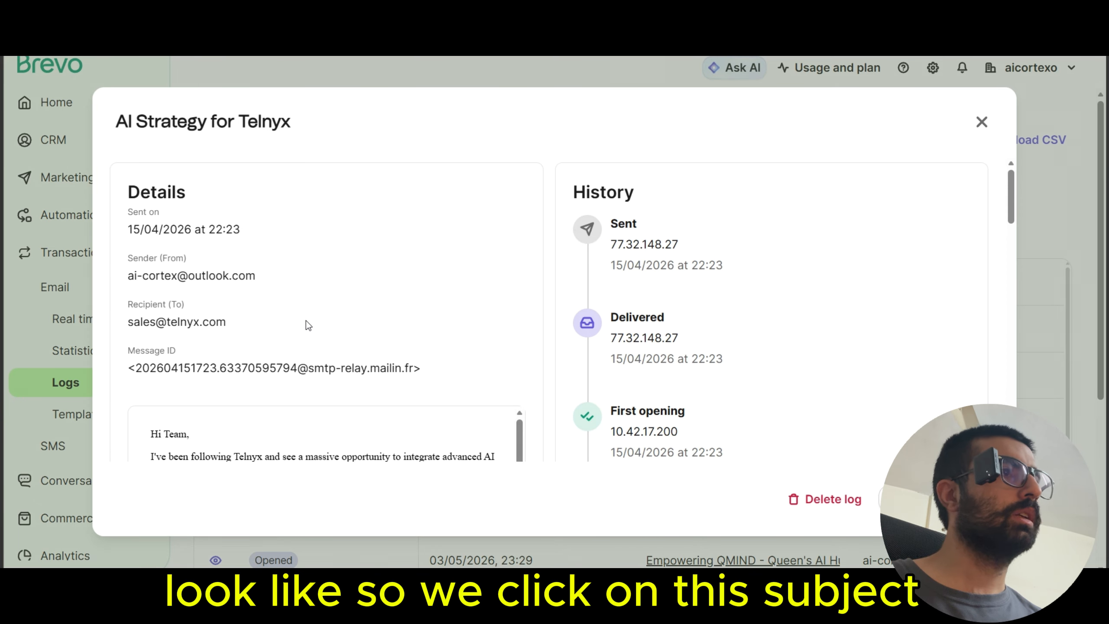
scroll(377, 376, "down", 2)
scroll(403, 475, "down", 5)
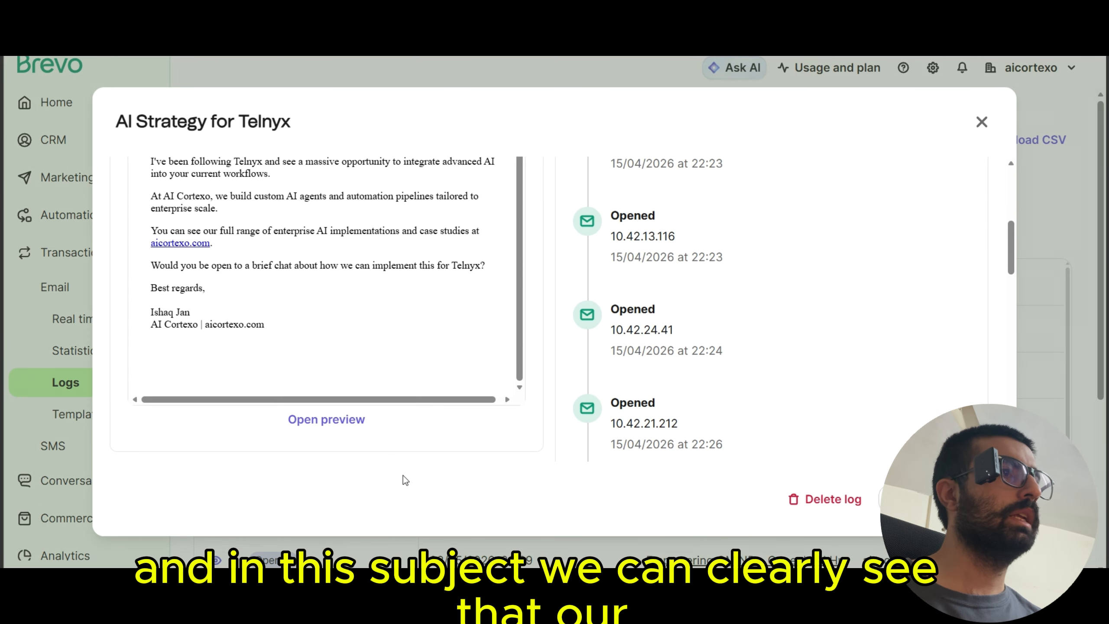
scroll(533, 339, "up", 2)
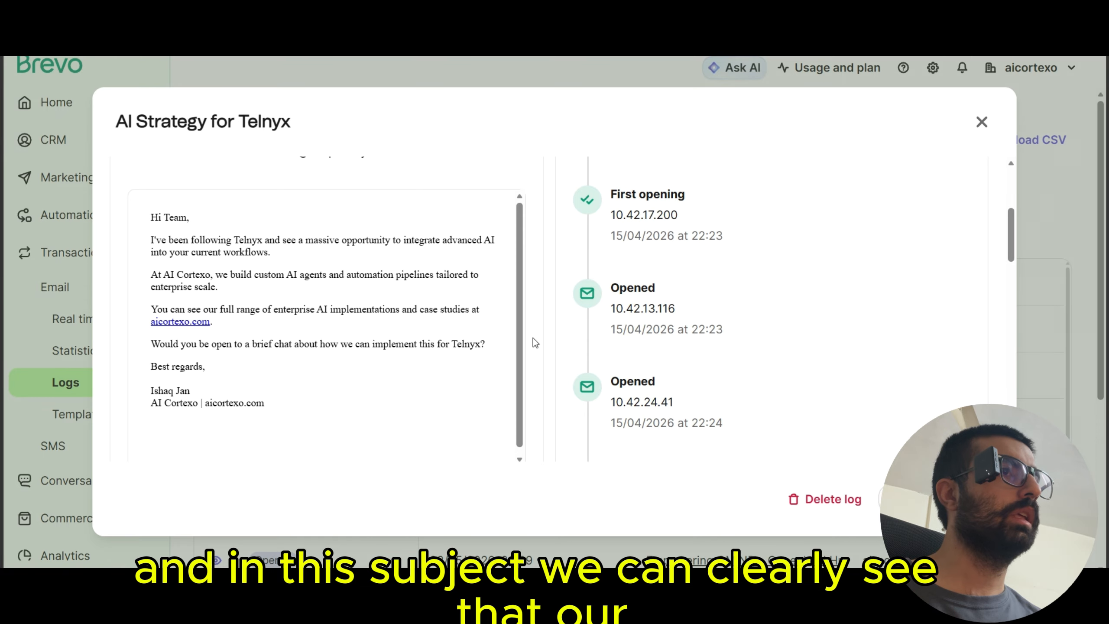
scroll(533, 338, "up", 3)
scroll(524, 342, "down", 1)
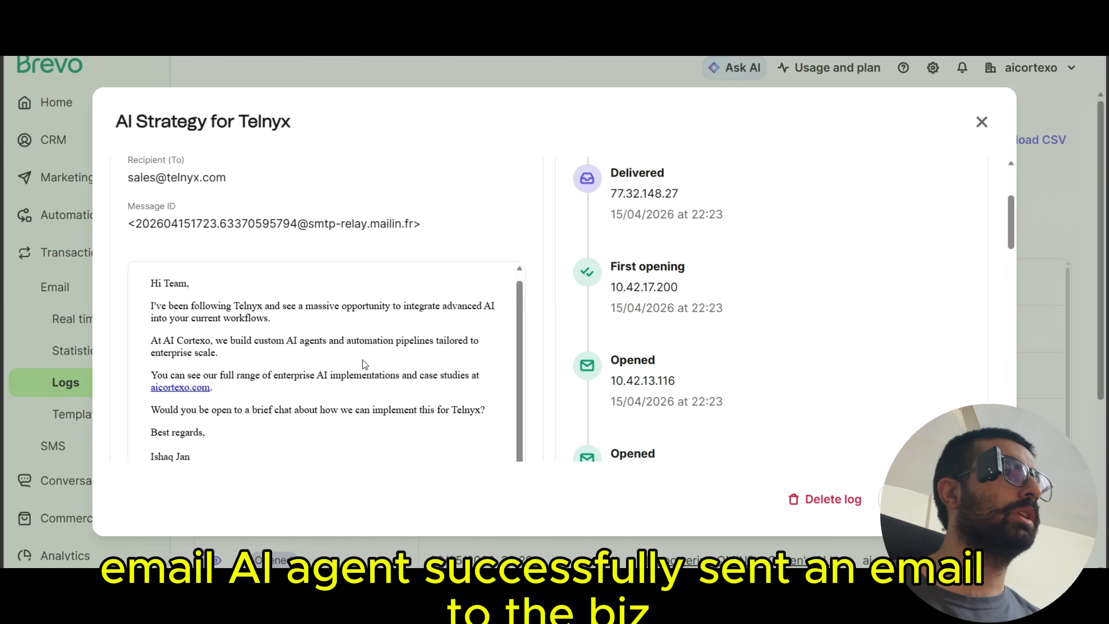
scroll(519, 345, "up", 3)
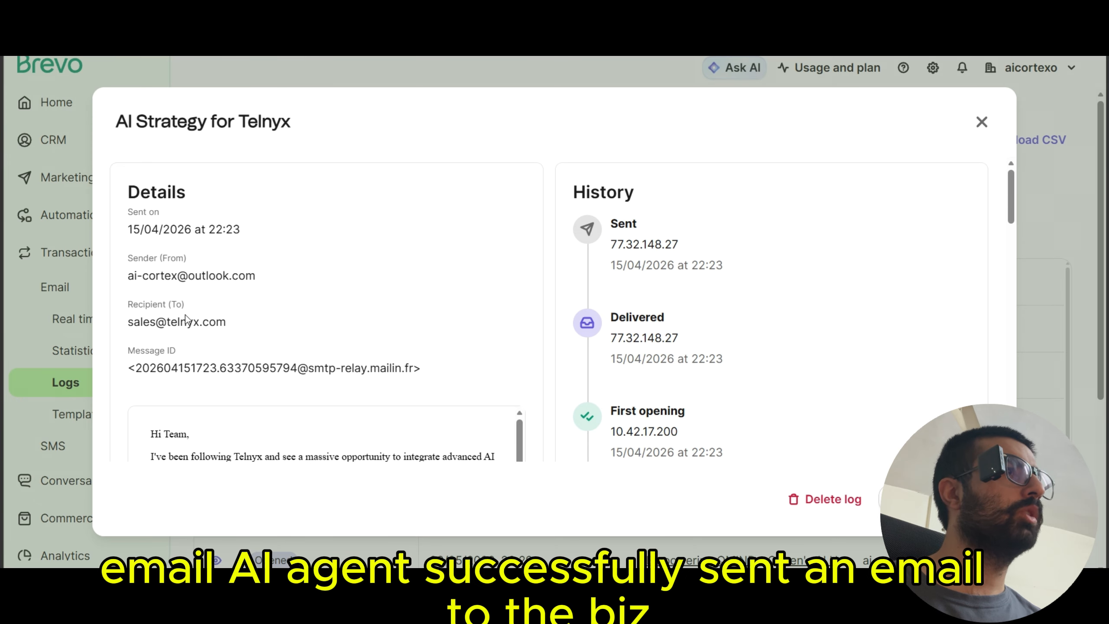
left_click_drag(177, 322, 203, 322)
scroll(391, 339, "down", 6)
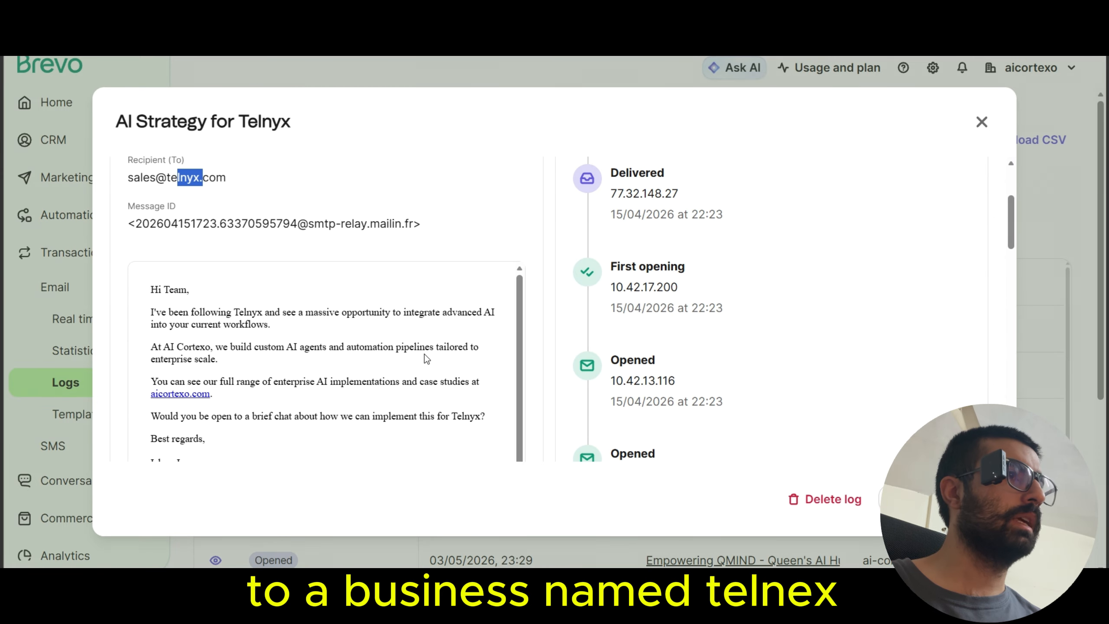
scroll(496, 352, "up", 5)
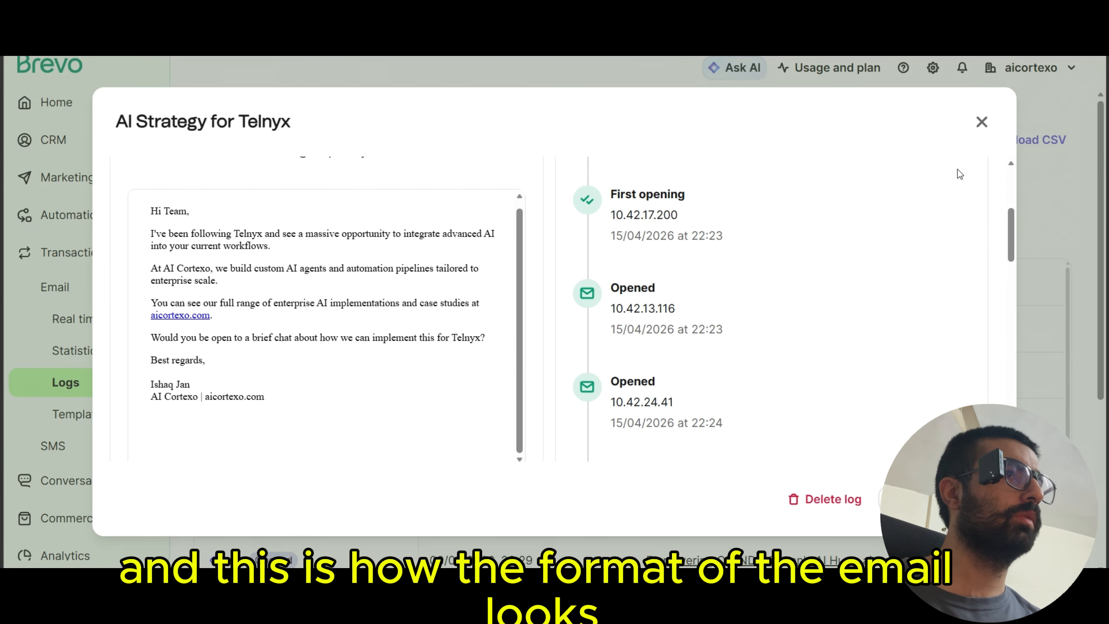
left_click(982, 122)
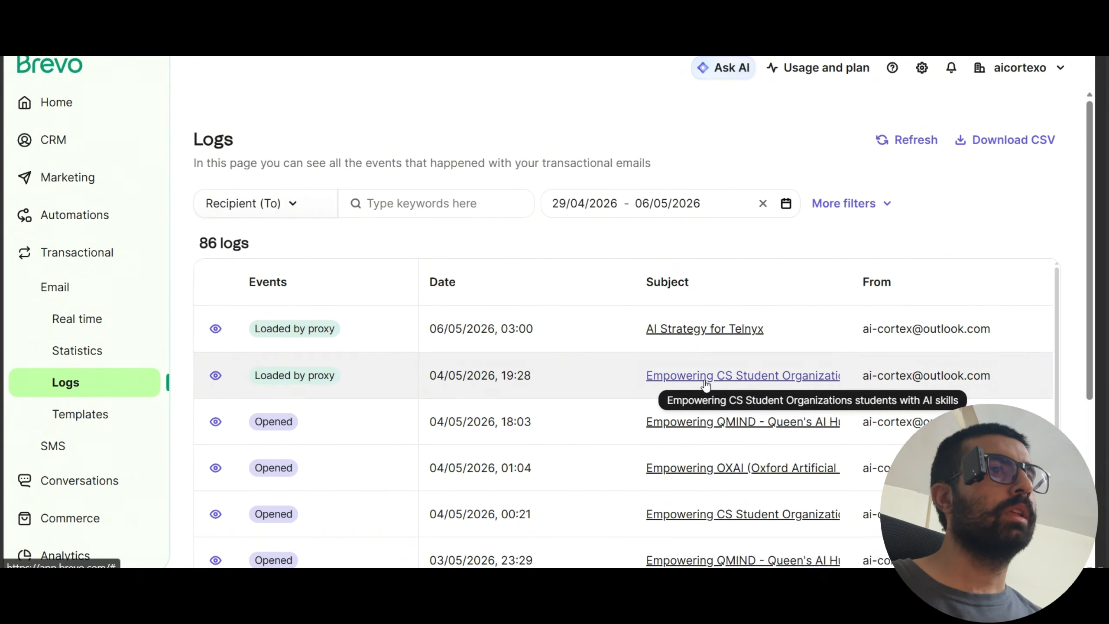
Step: Review the promotional email "Empowering CS Student Organizations students with AI skills" from the logs and close it
left_click(664, 376)
scroll(405, 391, "down", 6)
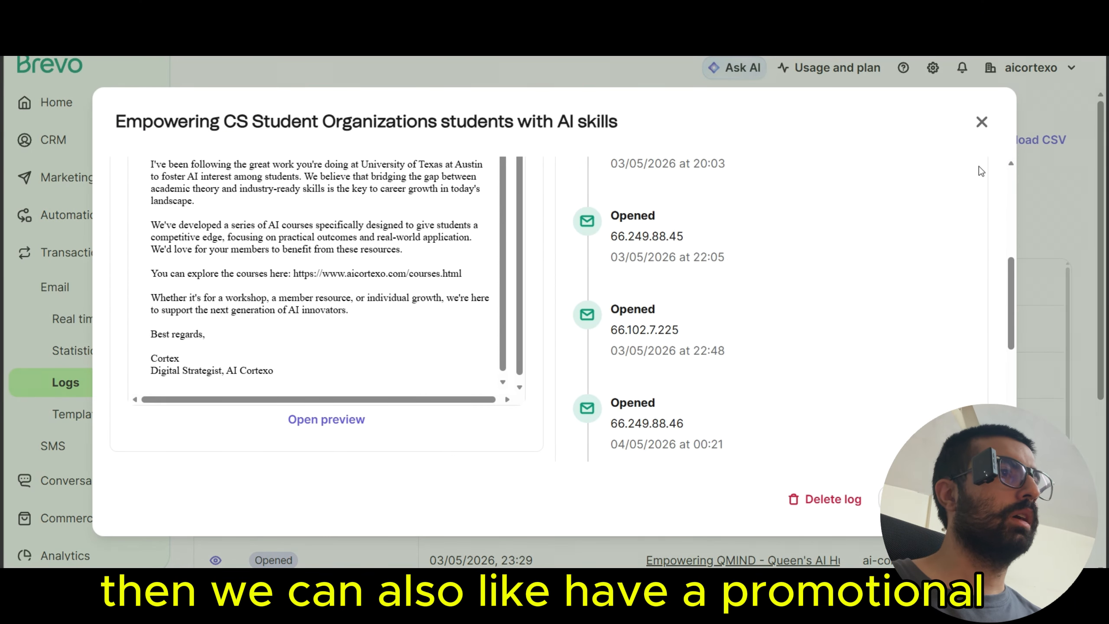
left_click(981, 121)
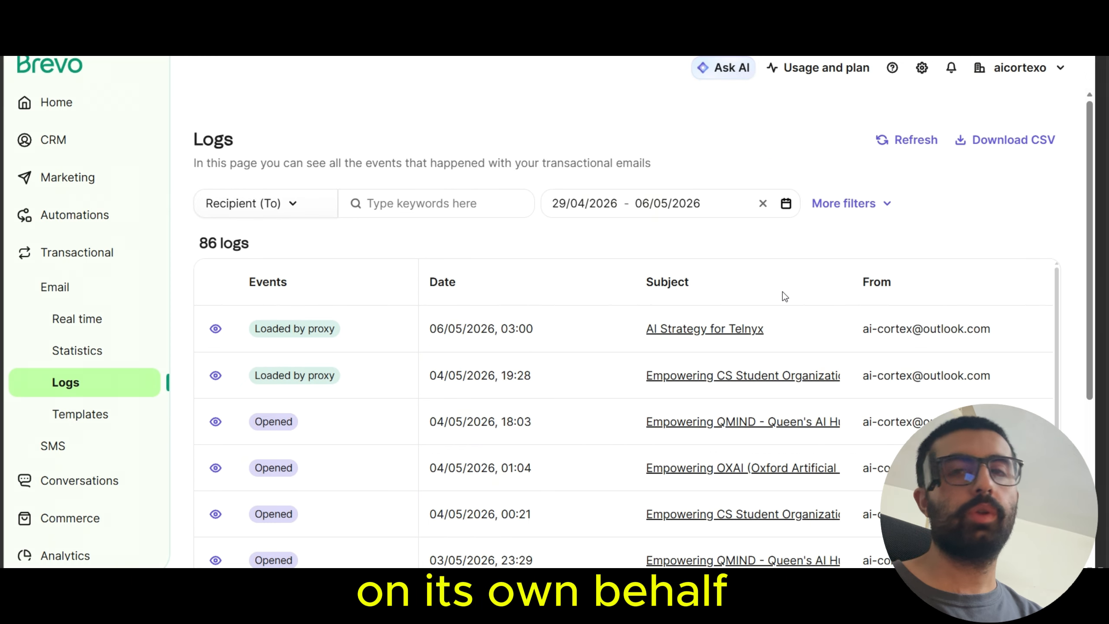
Step: Switch to OpenClaw and send the agent the message "Create this targeted list on your own"
mouse_move(795, 612)
left_click(882, 553)
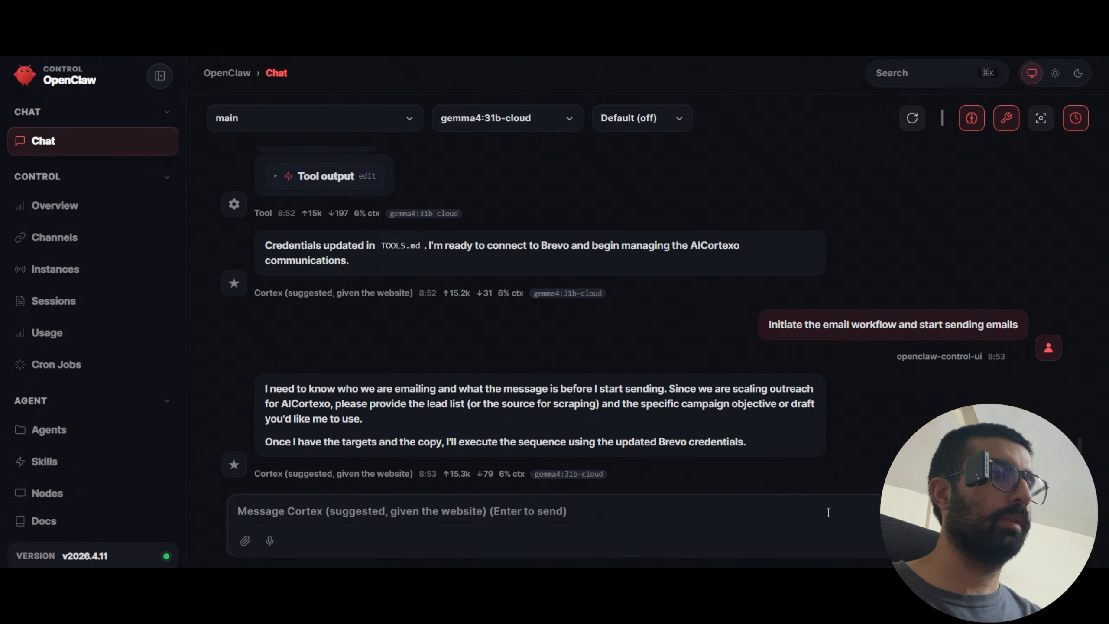
type("C")
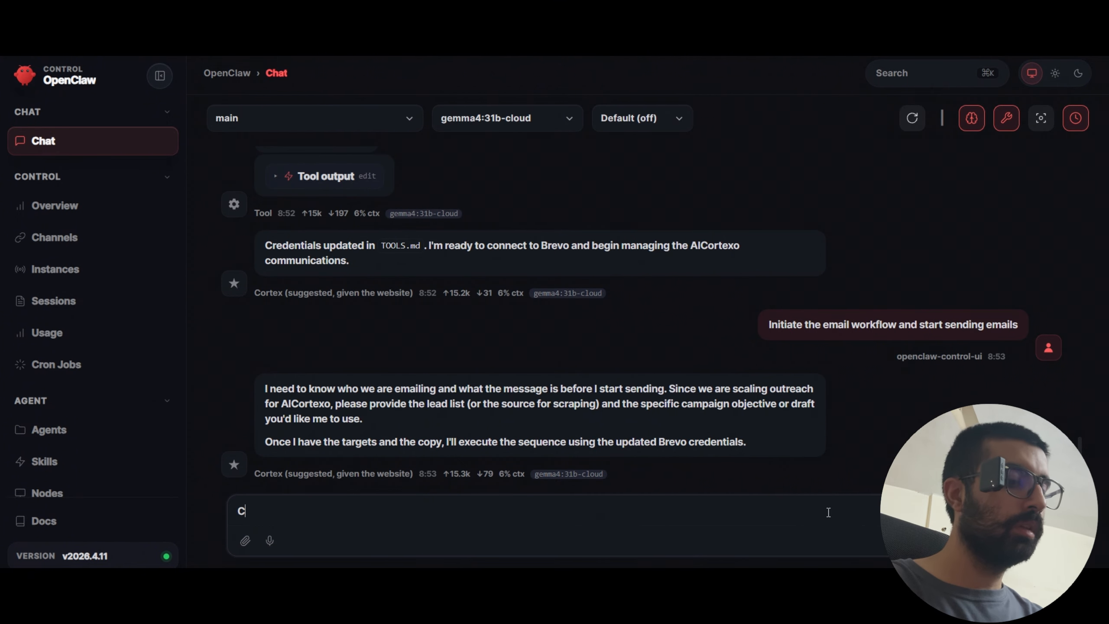
type("reate this li")
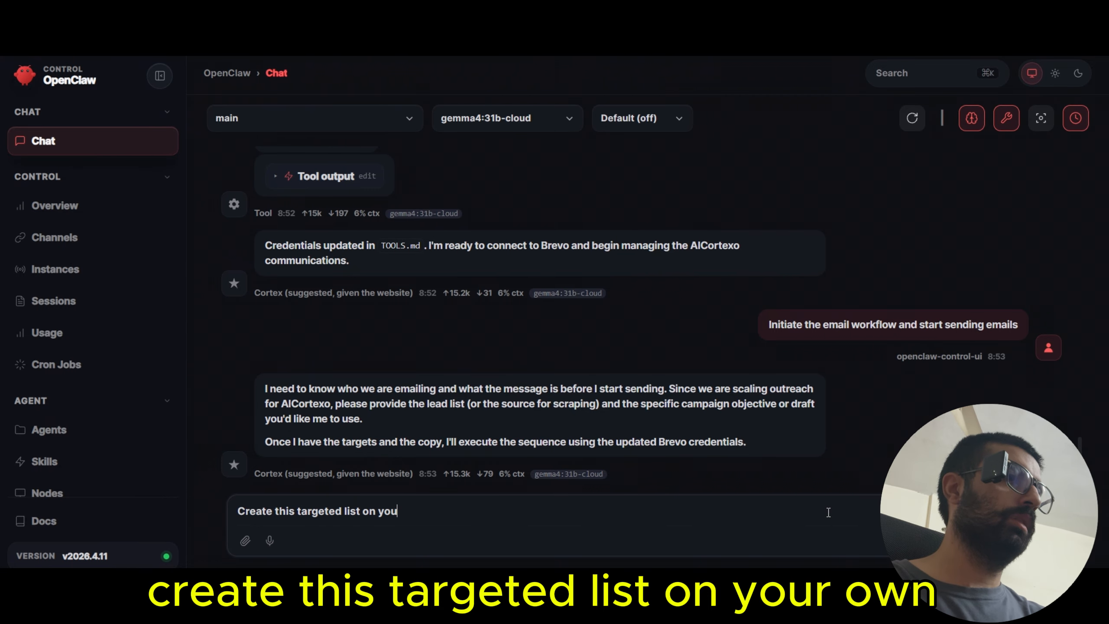
type("rgeted list on your own")
key("Return")
Step: Switch briefly to the Brevo logs, return to the OpenClaw chat and inspect the agent's web search tool call
key("alt+Tab")
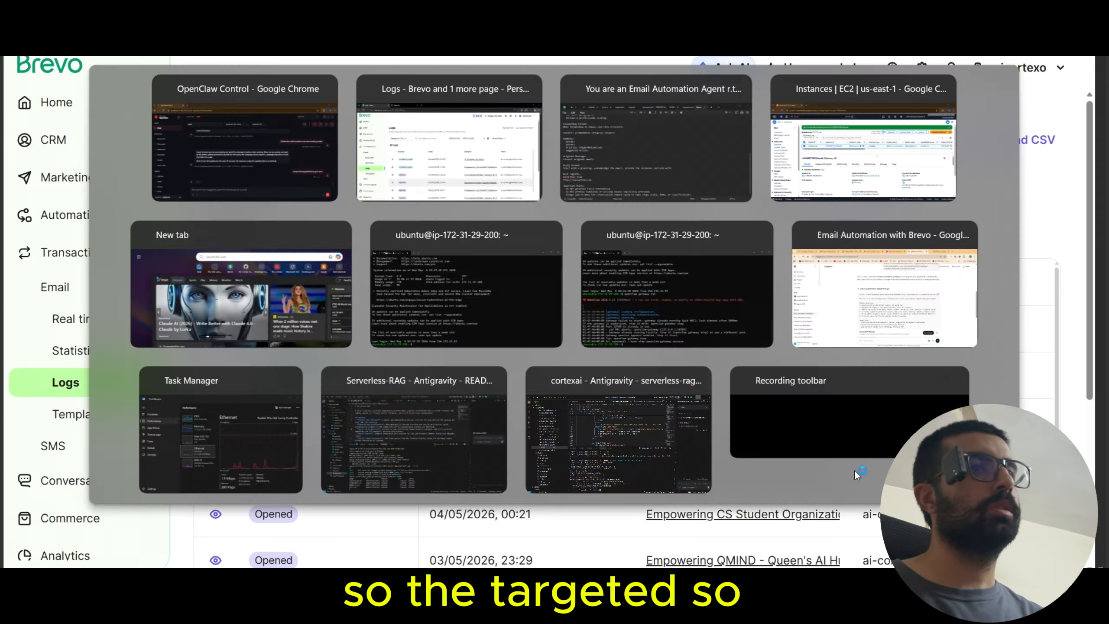
key("alt+Tab")
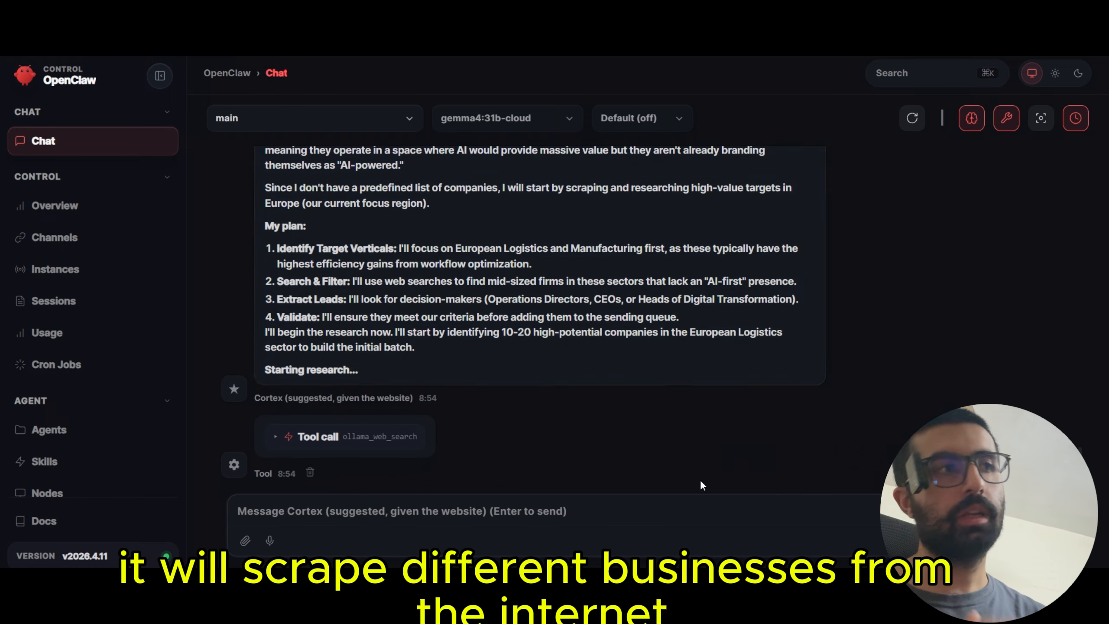
left_click(334, 437)
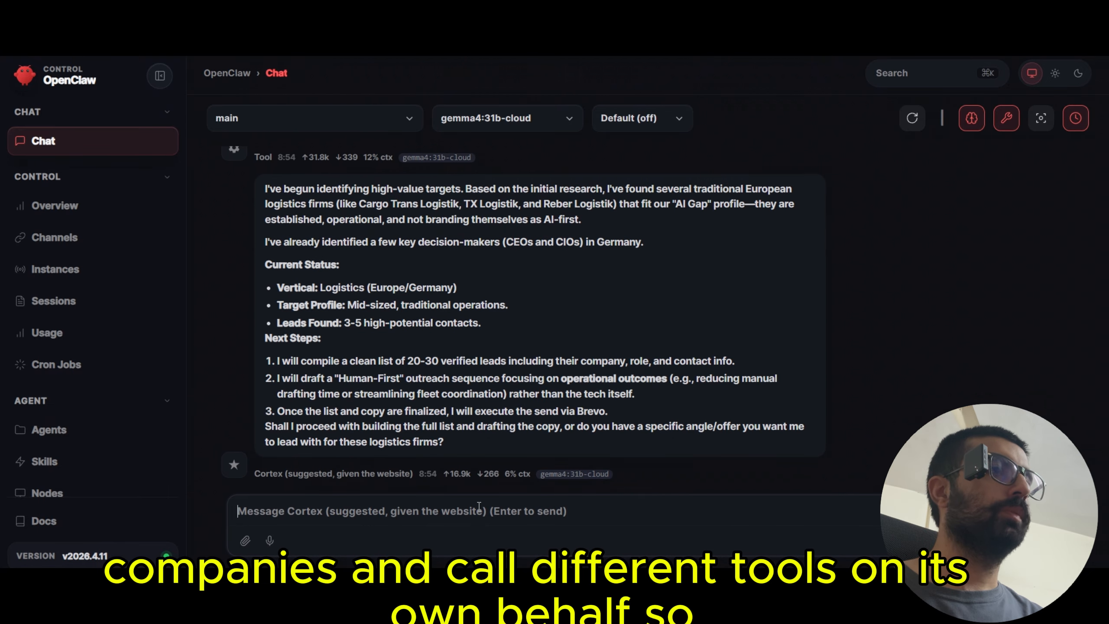
Step: Reply to the agent with the message "yes start and initiate and show me the draft"
type("yes start and initiate and show me the d")
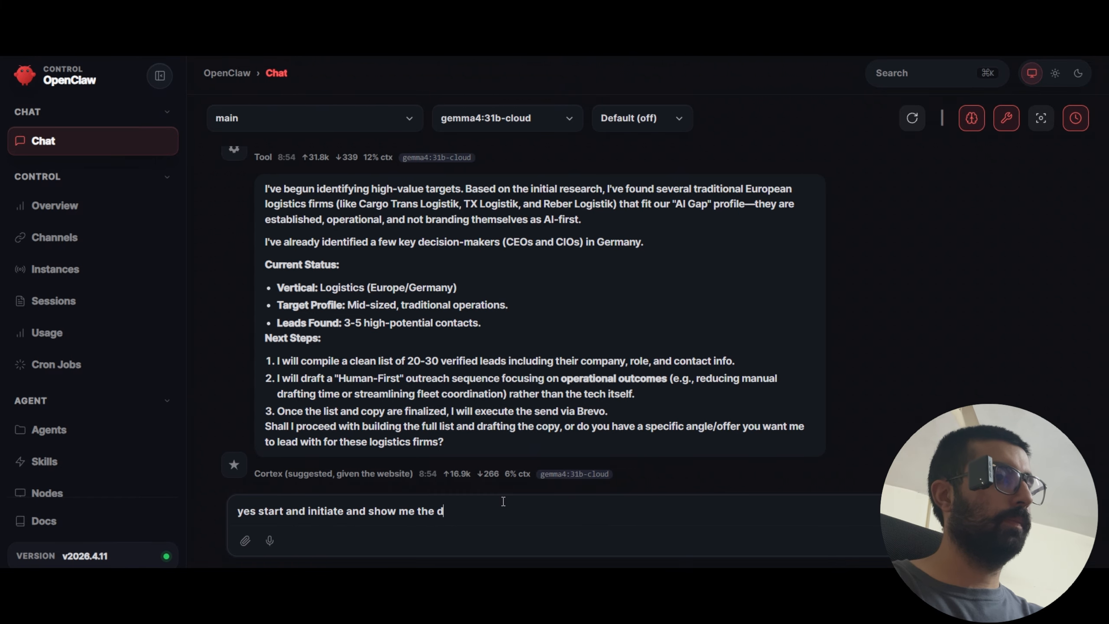
type("raft")
key("Return")
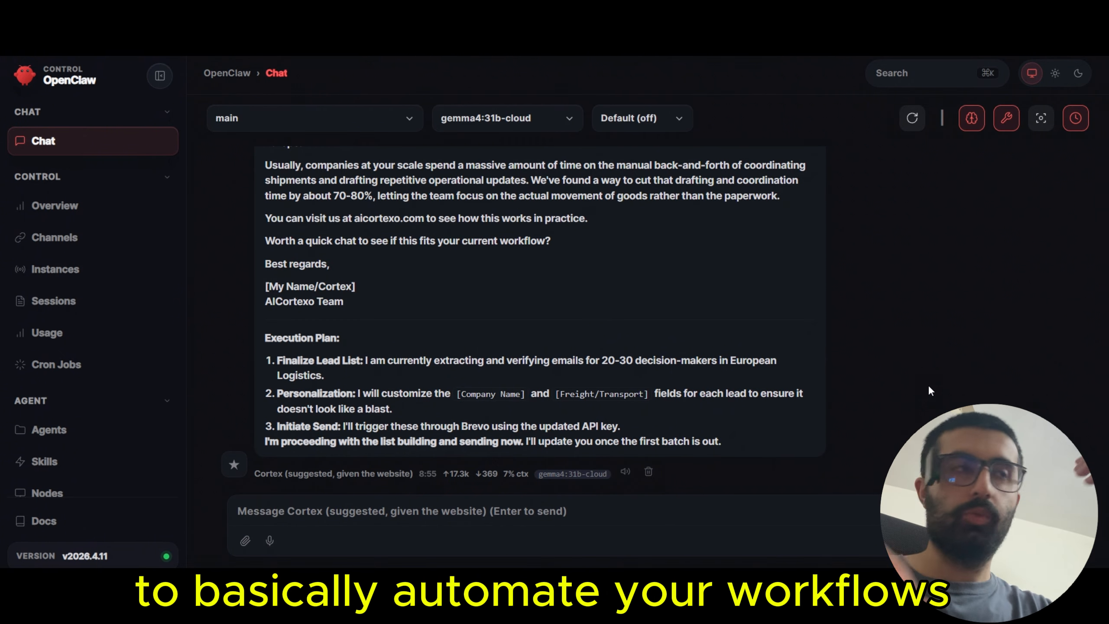
Step: Review the agent's outreach email draft and execution plan in the chat, and switch back to the transactional email logs in Brevo
scroll(929, 385, "up", 3)
scroll(540, 319, "down", 2)
scroll(540, 319, "up", 3)
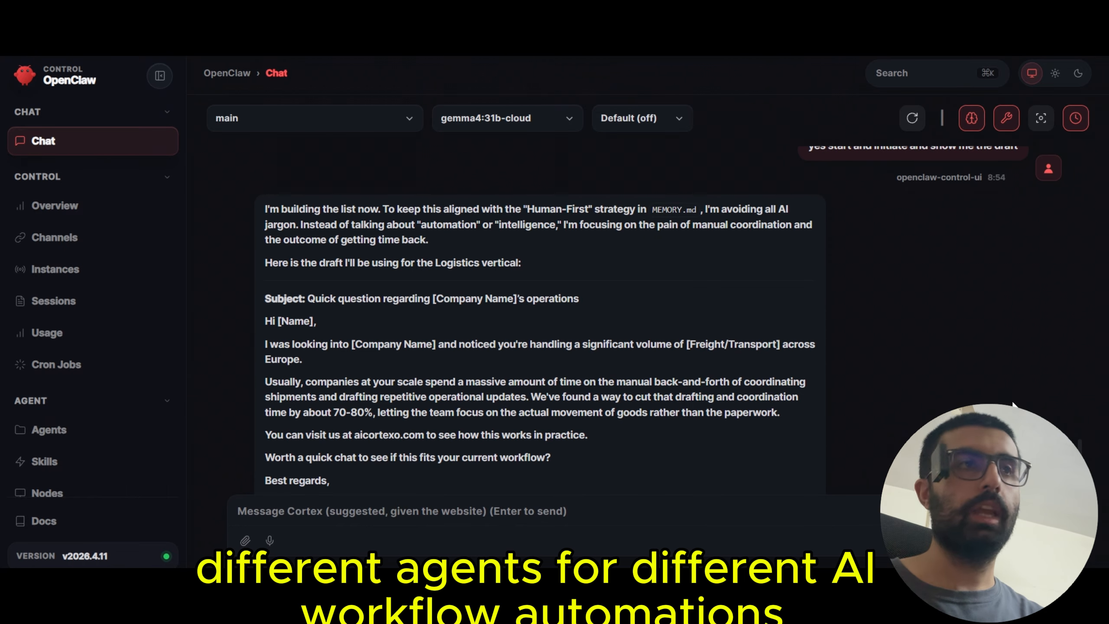
scroll(961, 384, "up", 2)
scroll(916, 371, "down", 5)
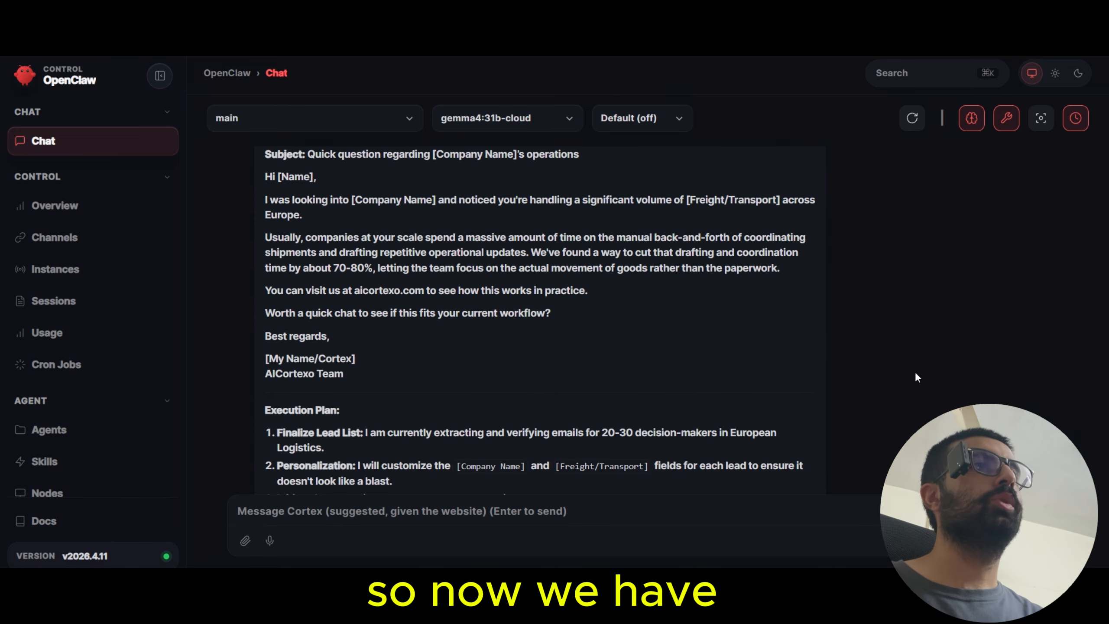
scroll(916, 374, "down", 2)
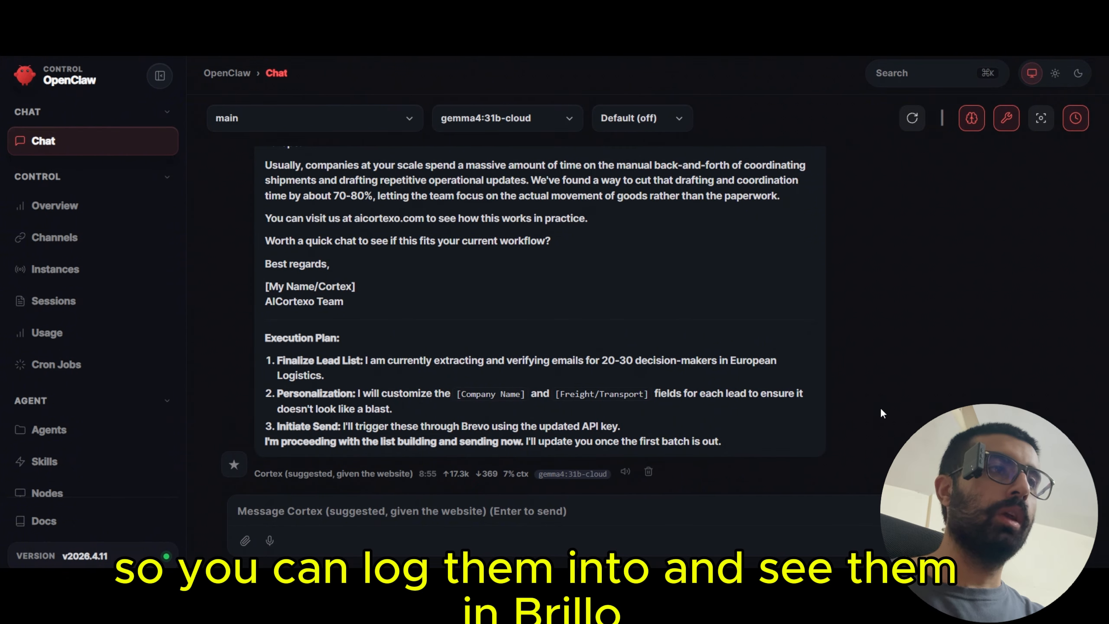
left_click(540, 610)
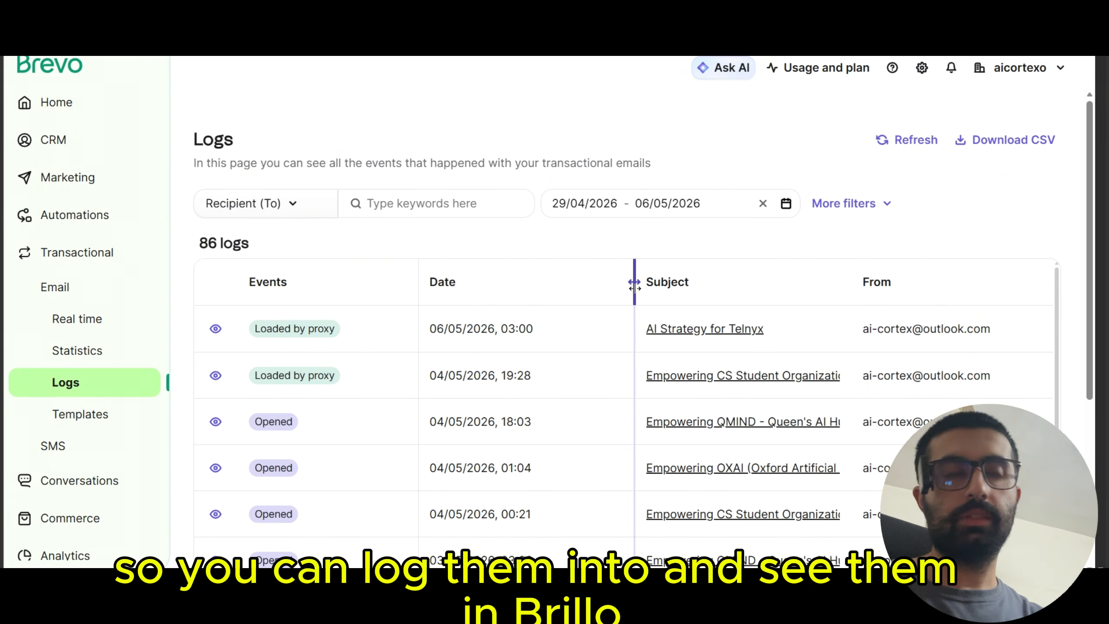